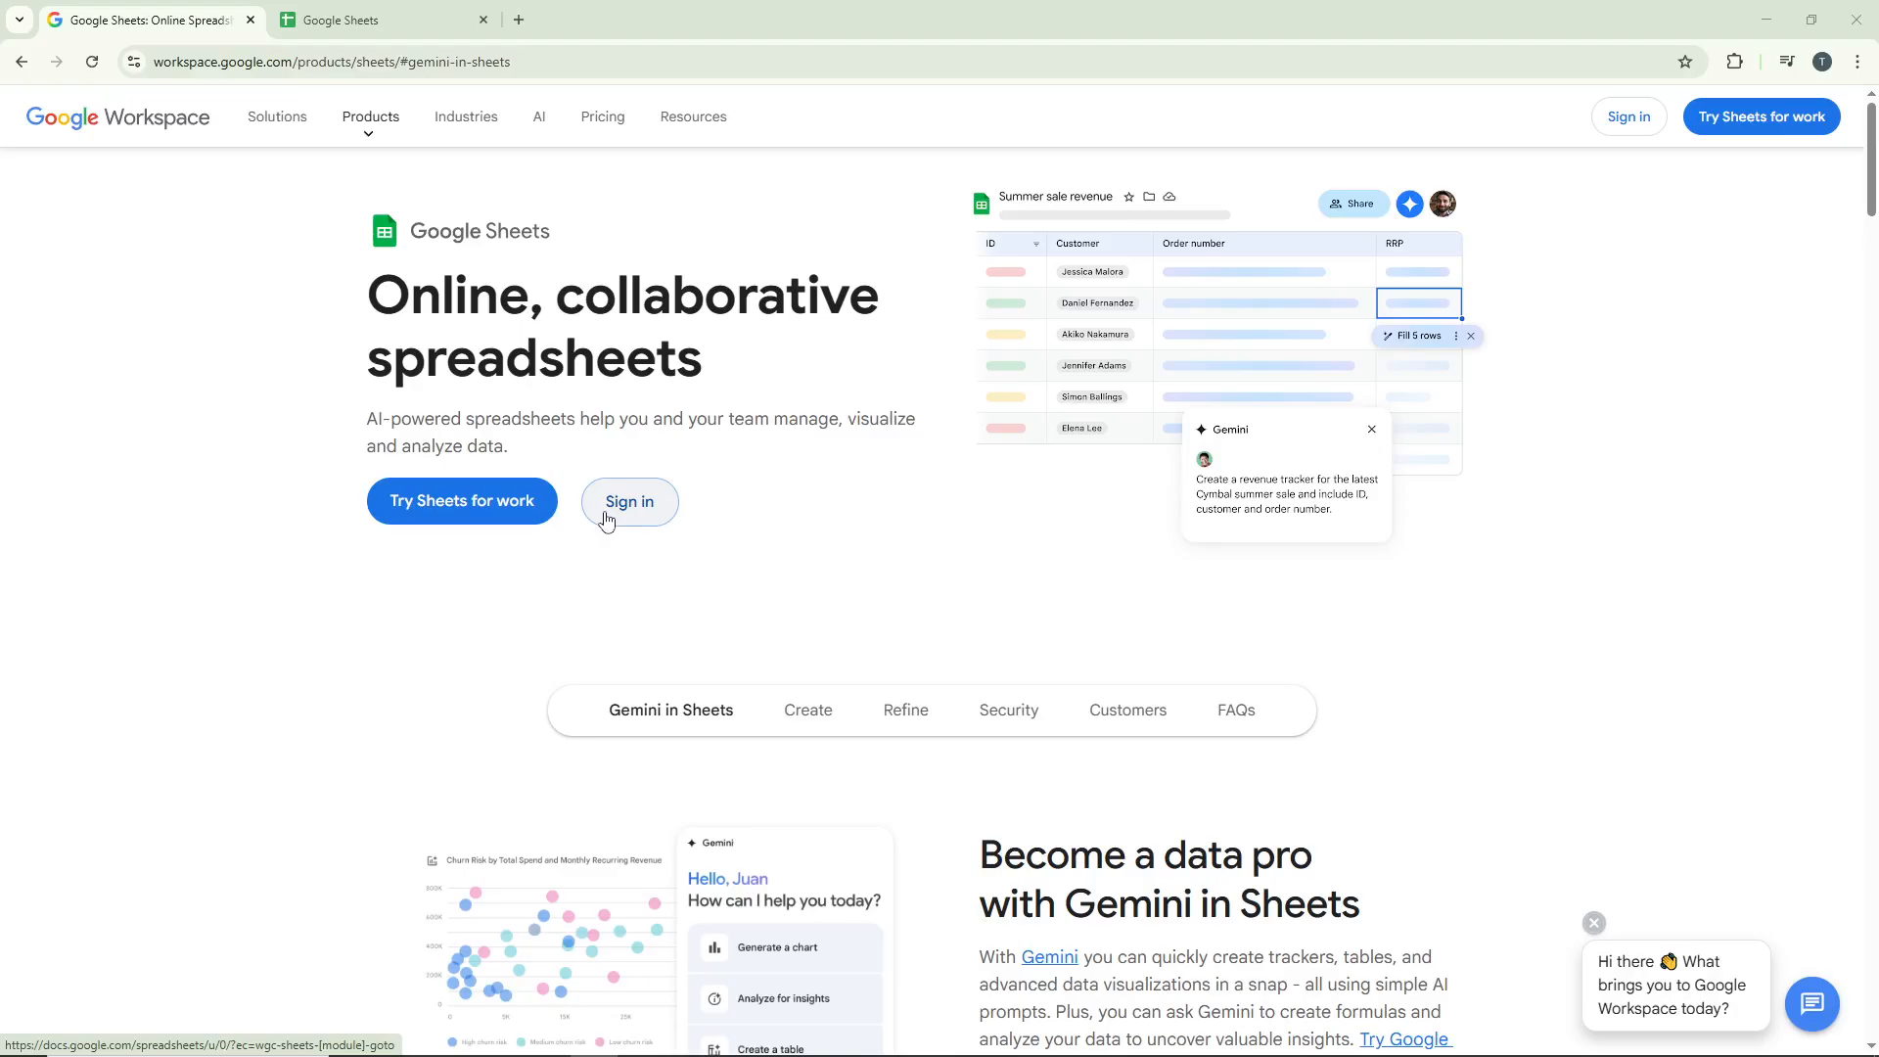
# Step: Open the Tutorial Labs Sample spreadsheet in Google Sheets and switch to Sheet 5
pyautogui.click(610, 509)
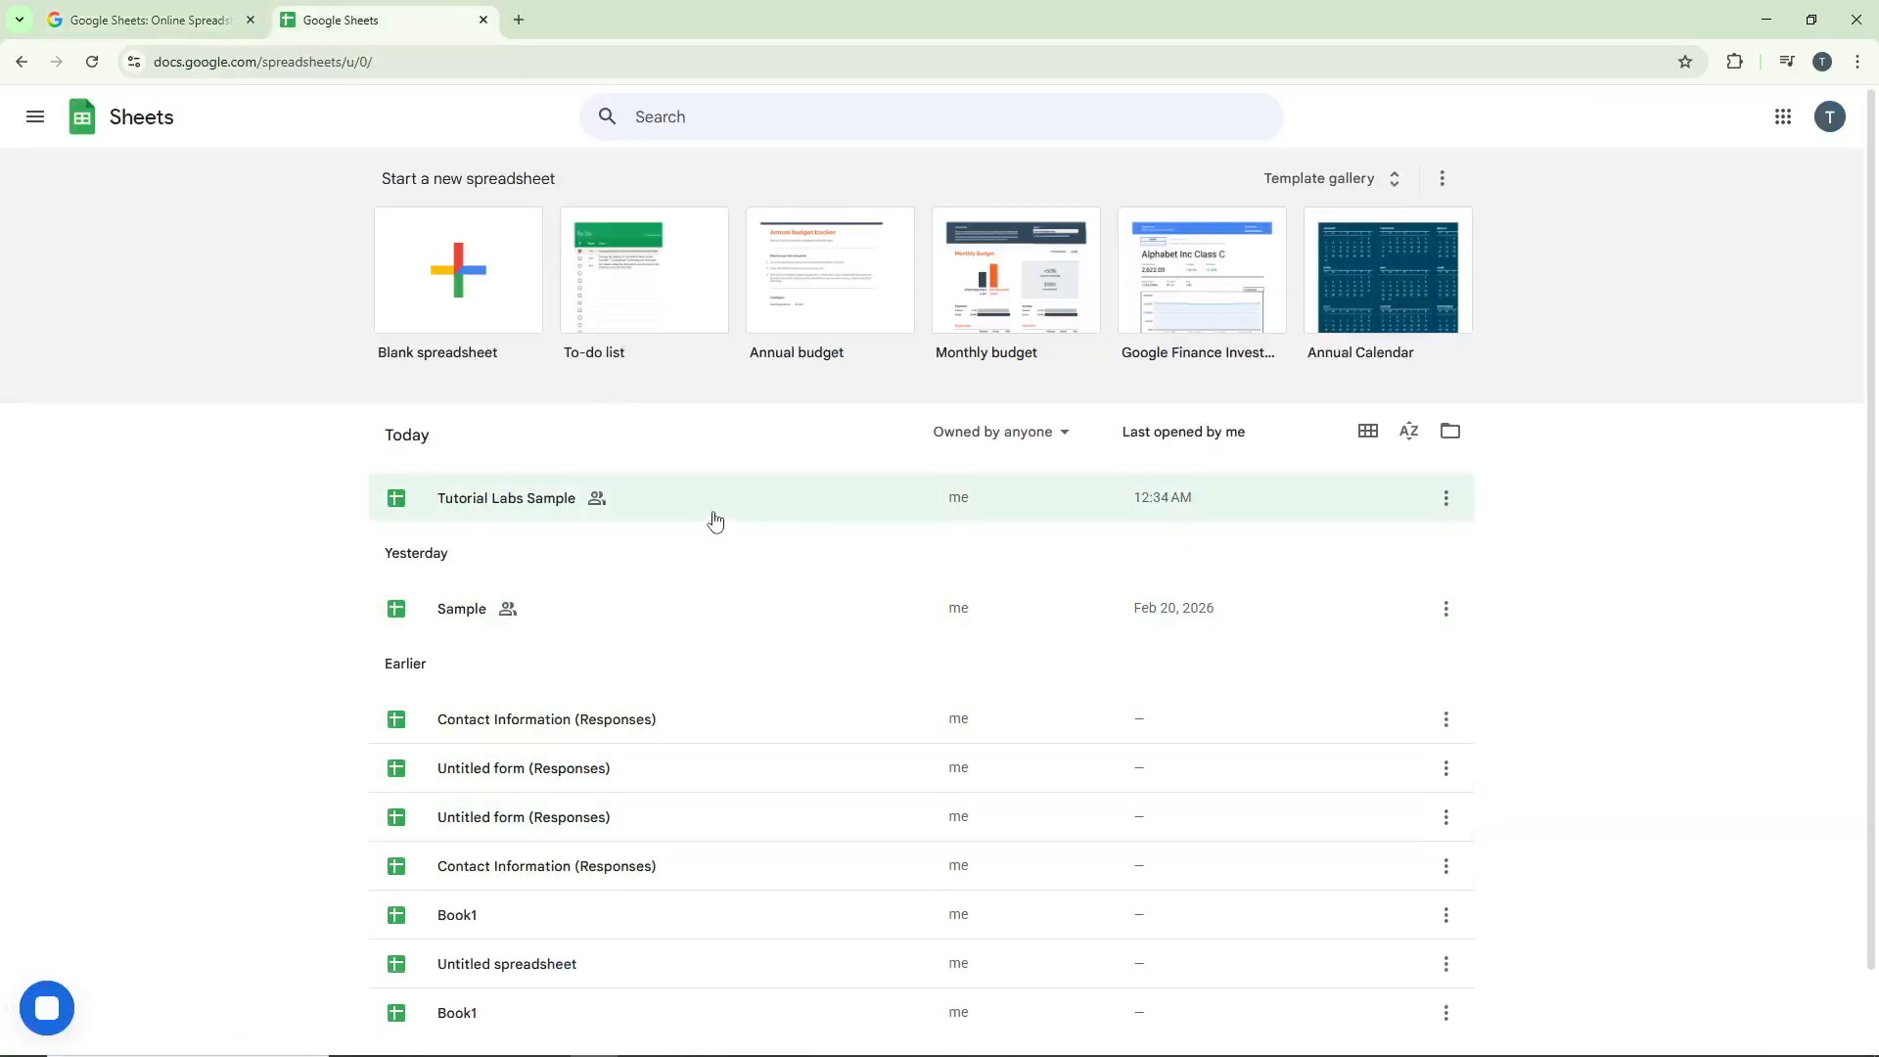
pyautogui.click(724, 518)
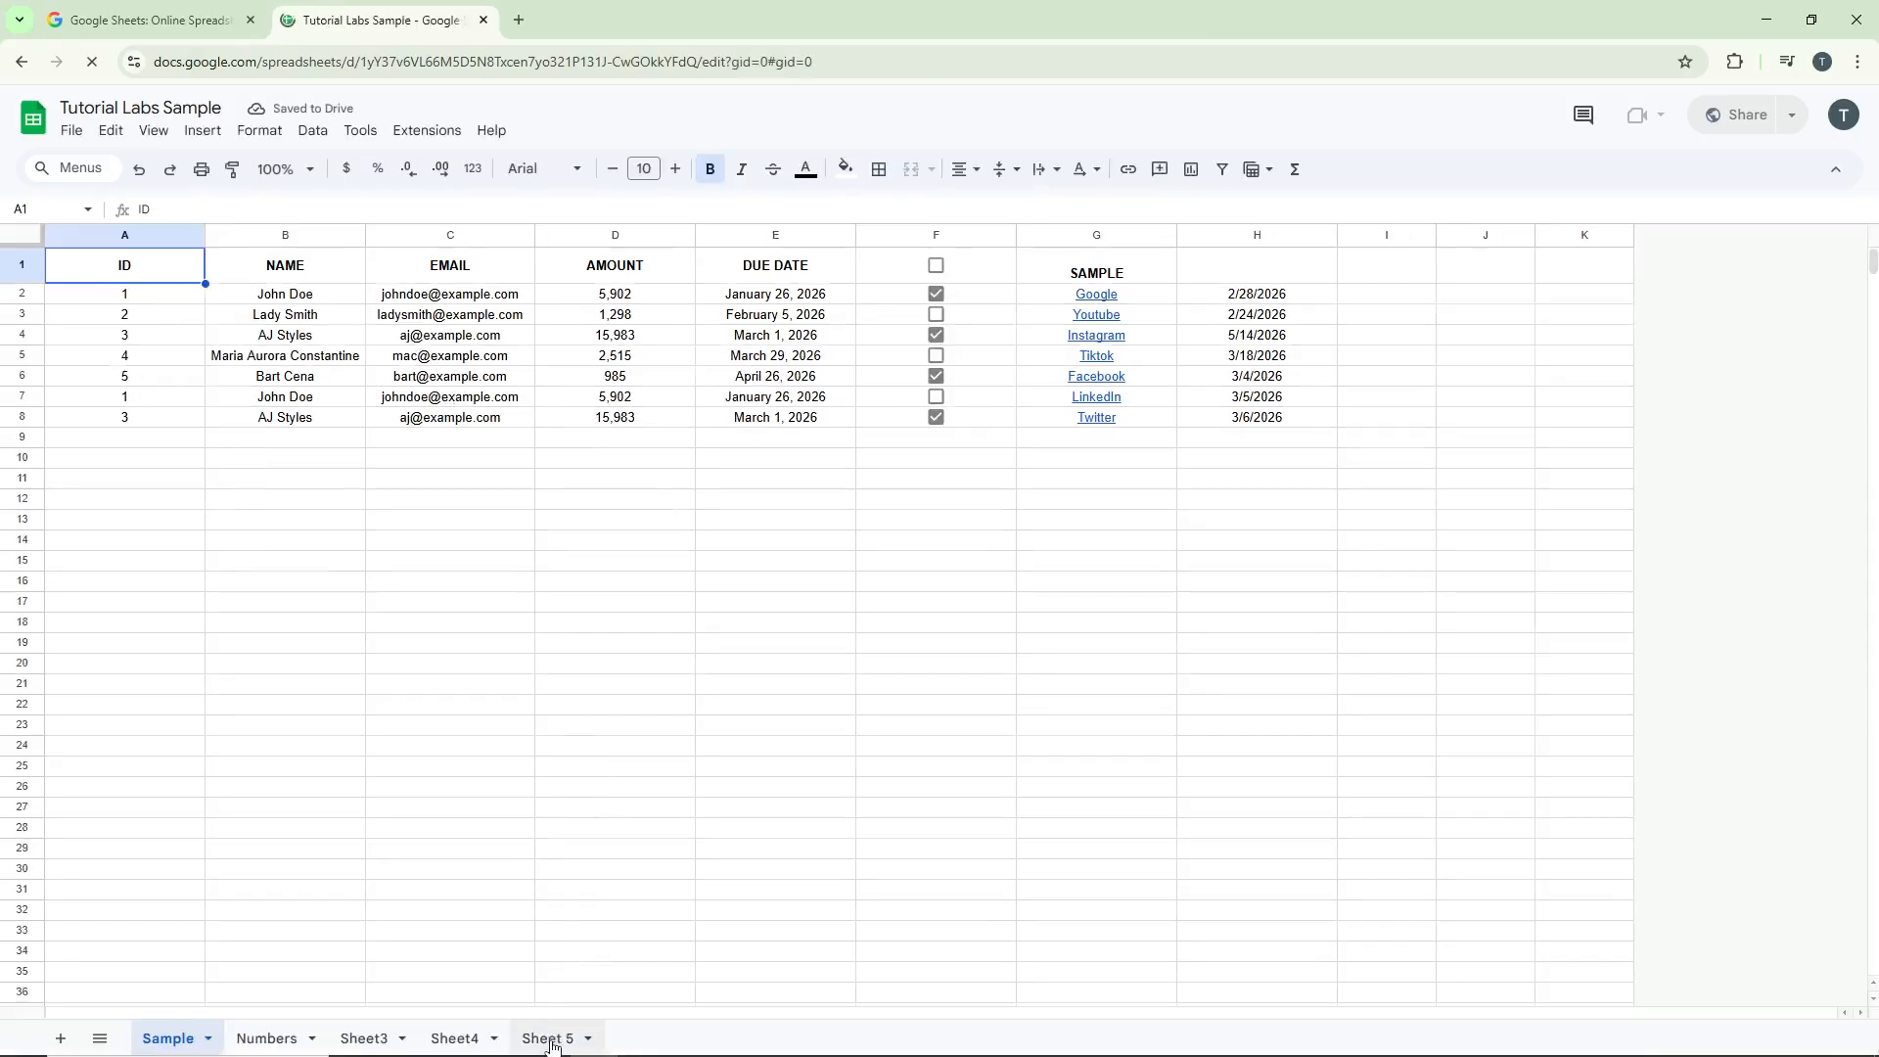
pyautogui.click(548, 1038)
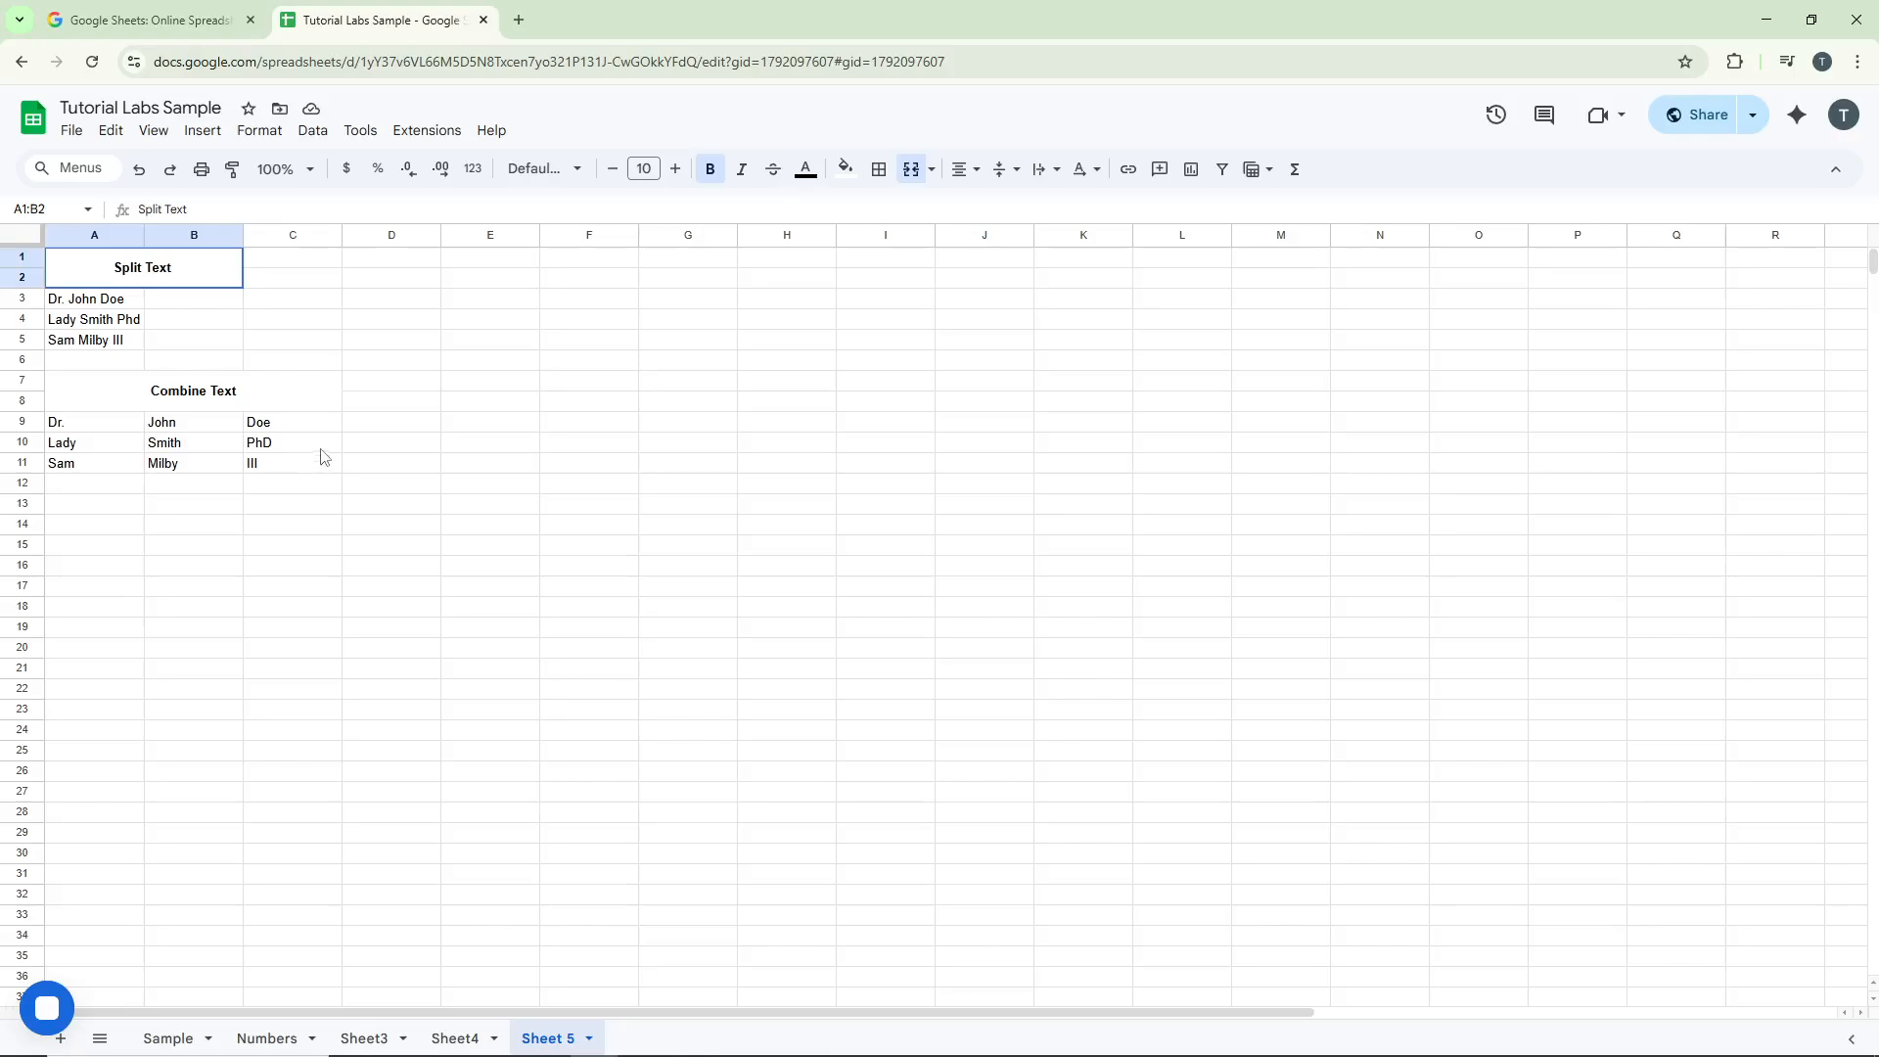
# Step: Split the names in A3:A5 into separate columns using Split text to columns with a Space separator
pyautogui.click(166, 299)
pyautogui.click(135, 298)
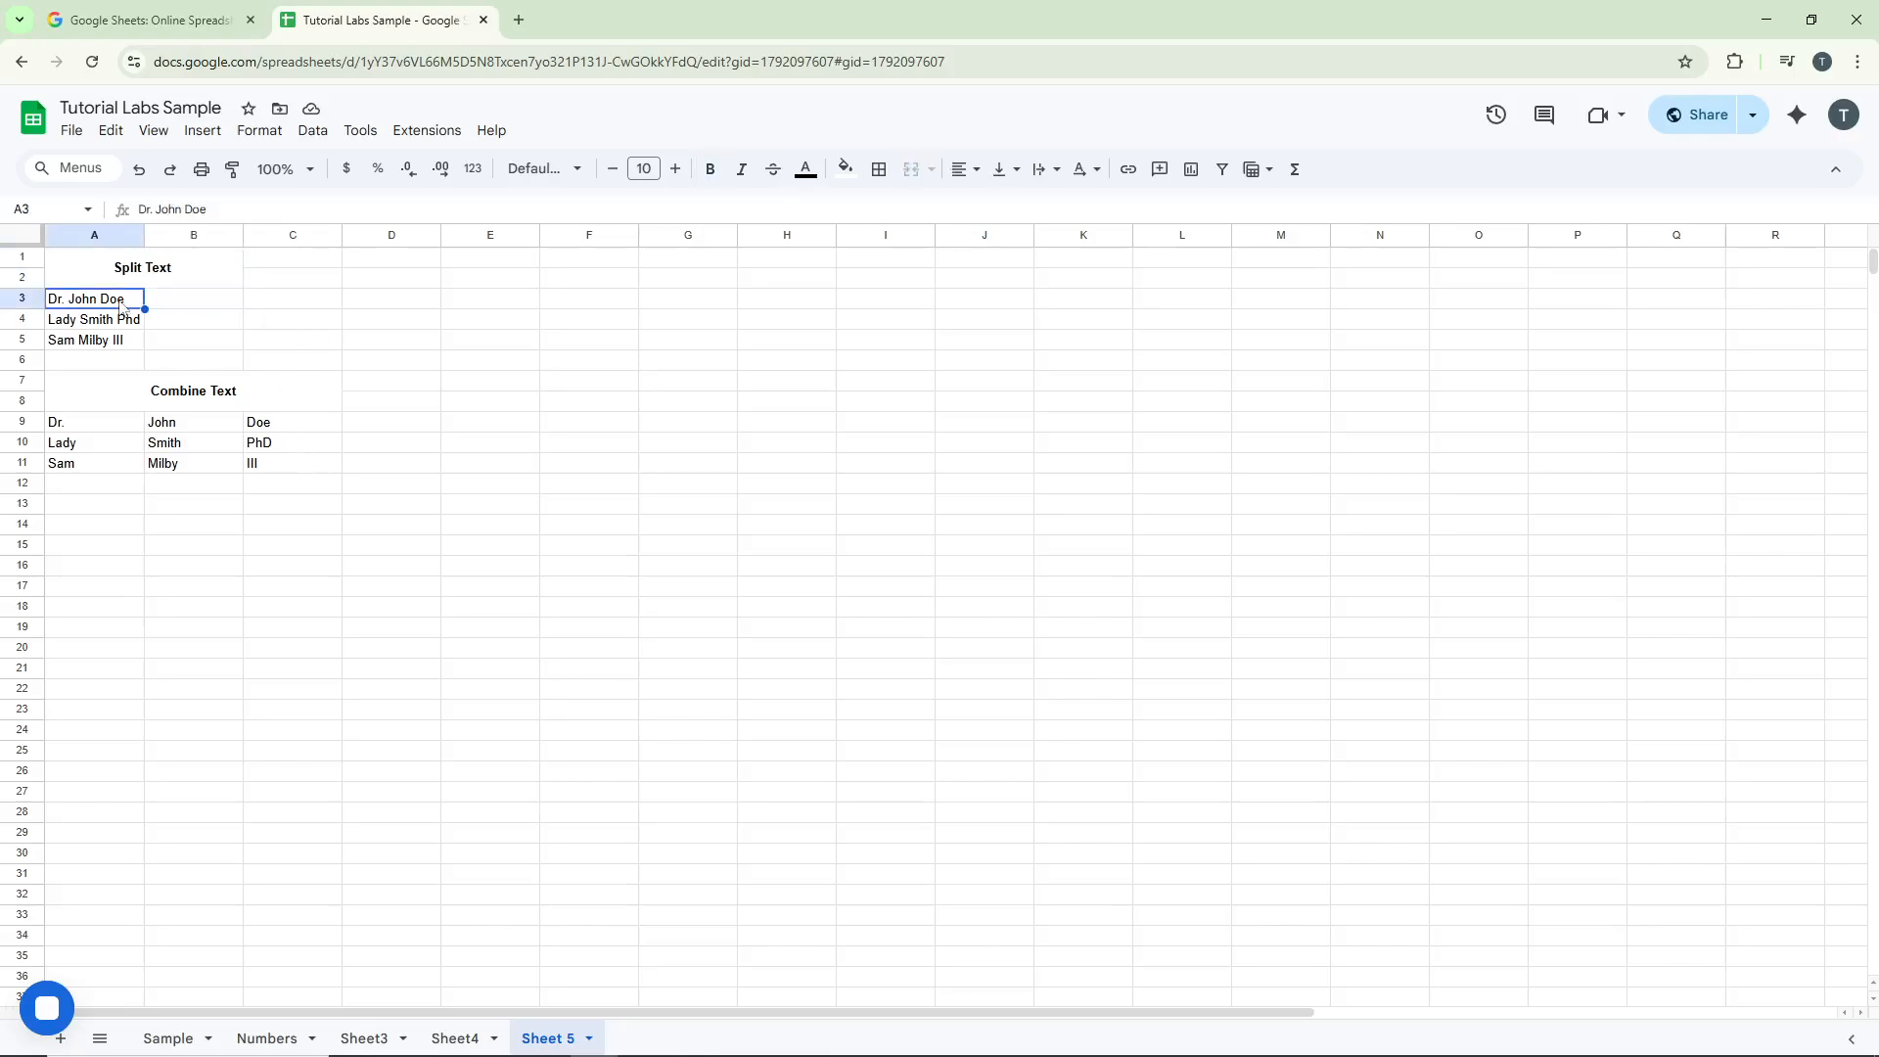
pyautogui.keyDown('shift'); pyautogui.click(131, 347); pyautogui.keyUp('shift')
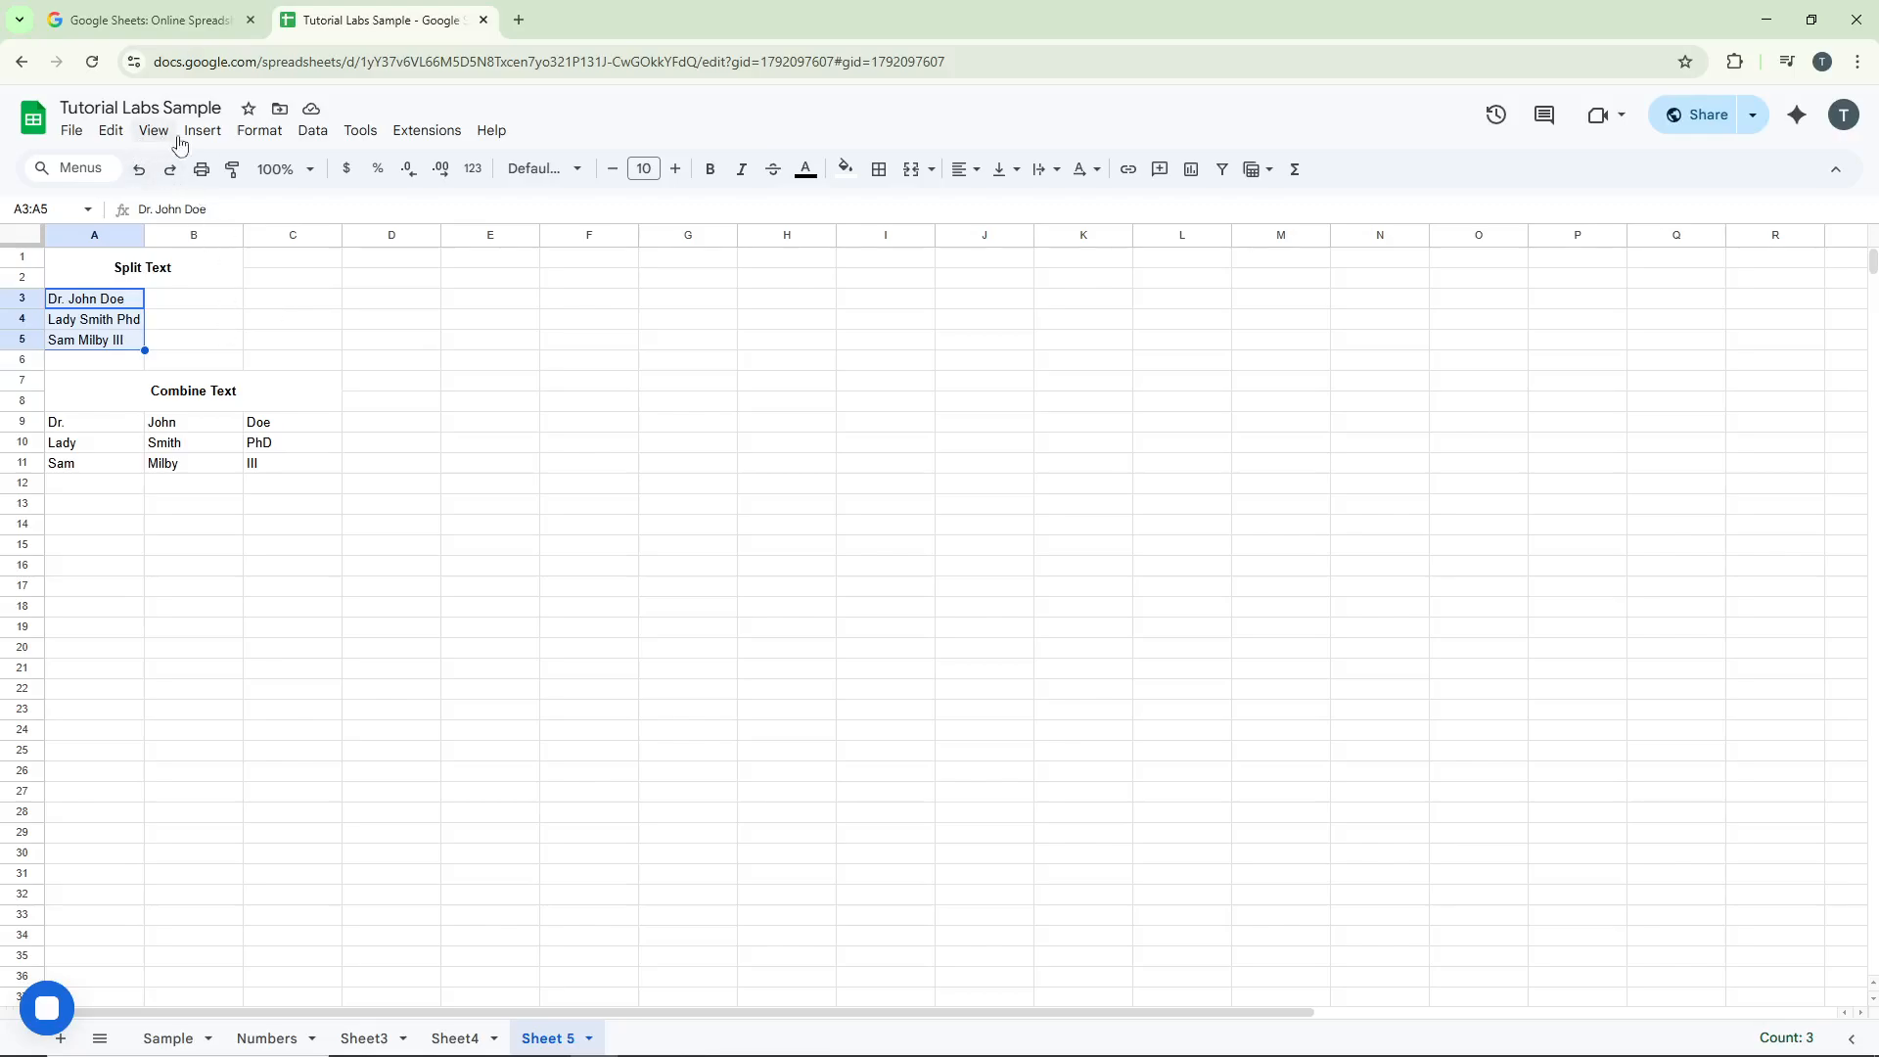
pyautogui.click(311, 132)
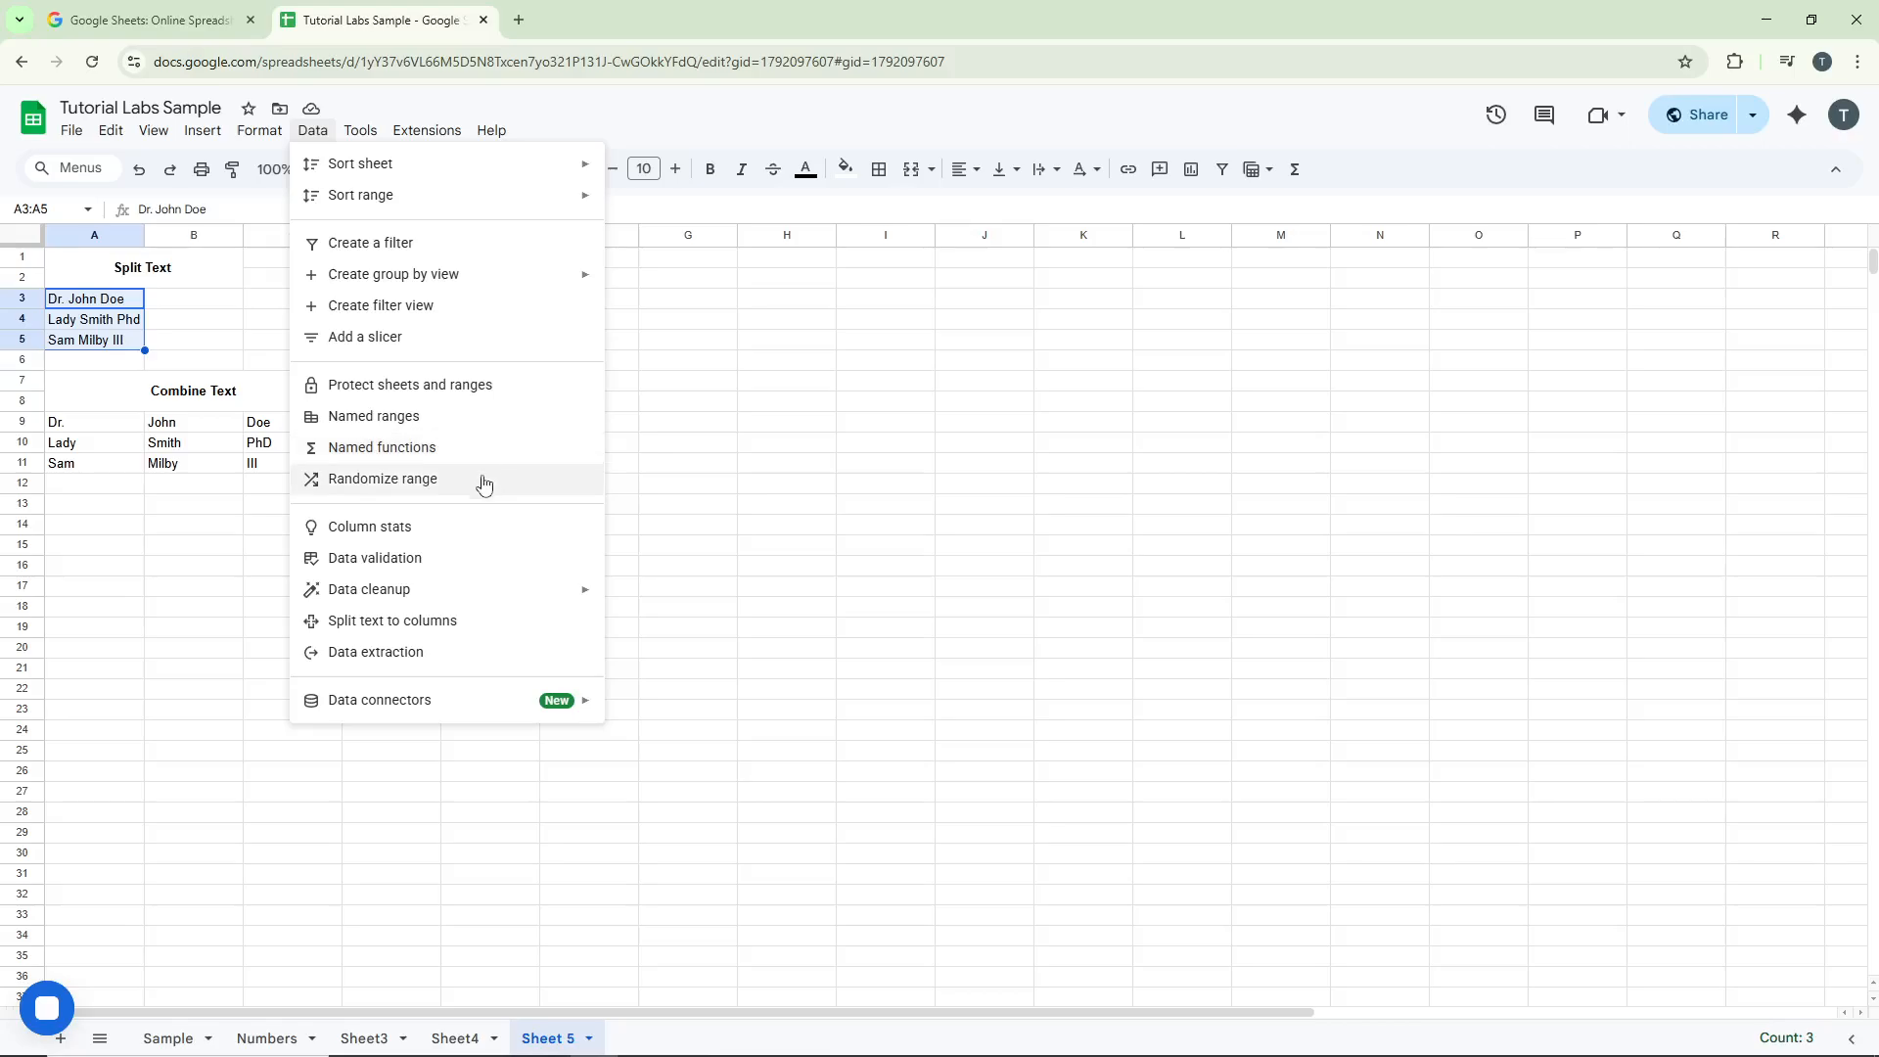
pyautogui.click(438, 627)
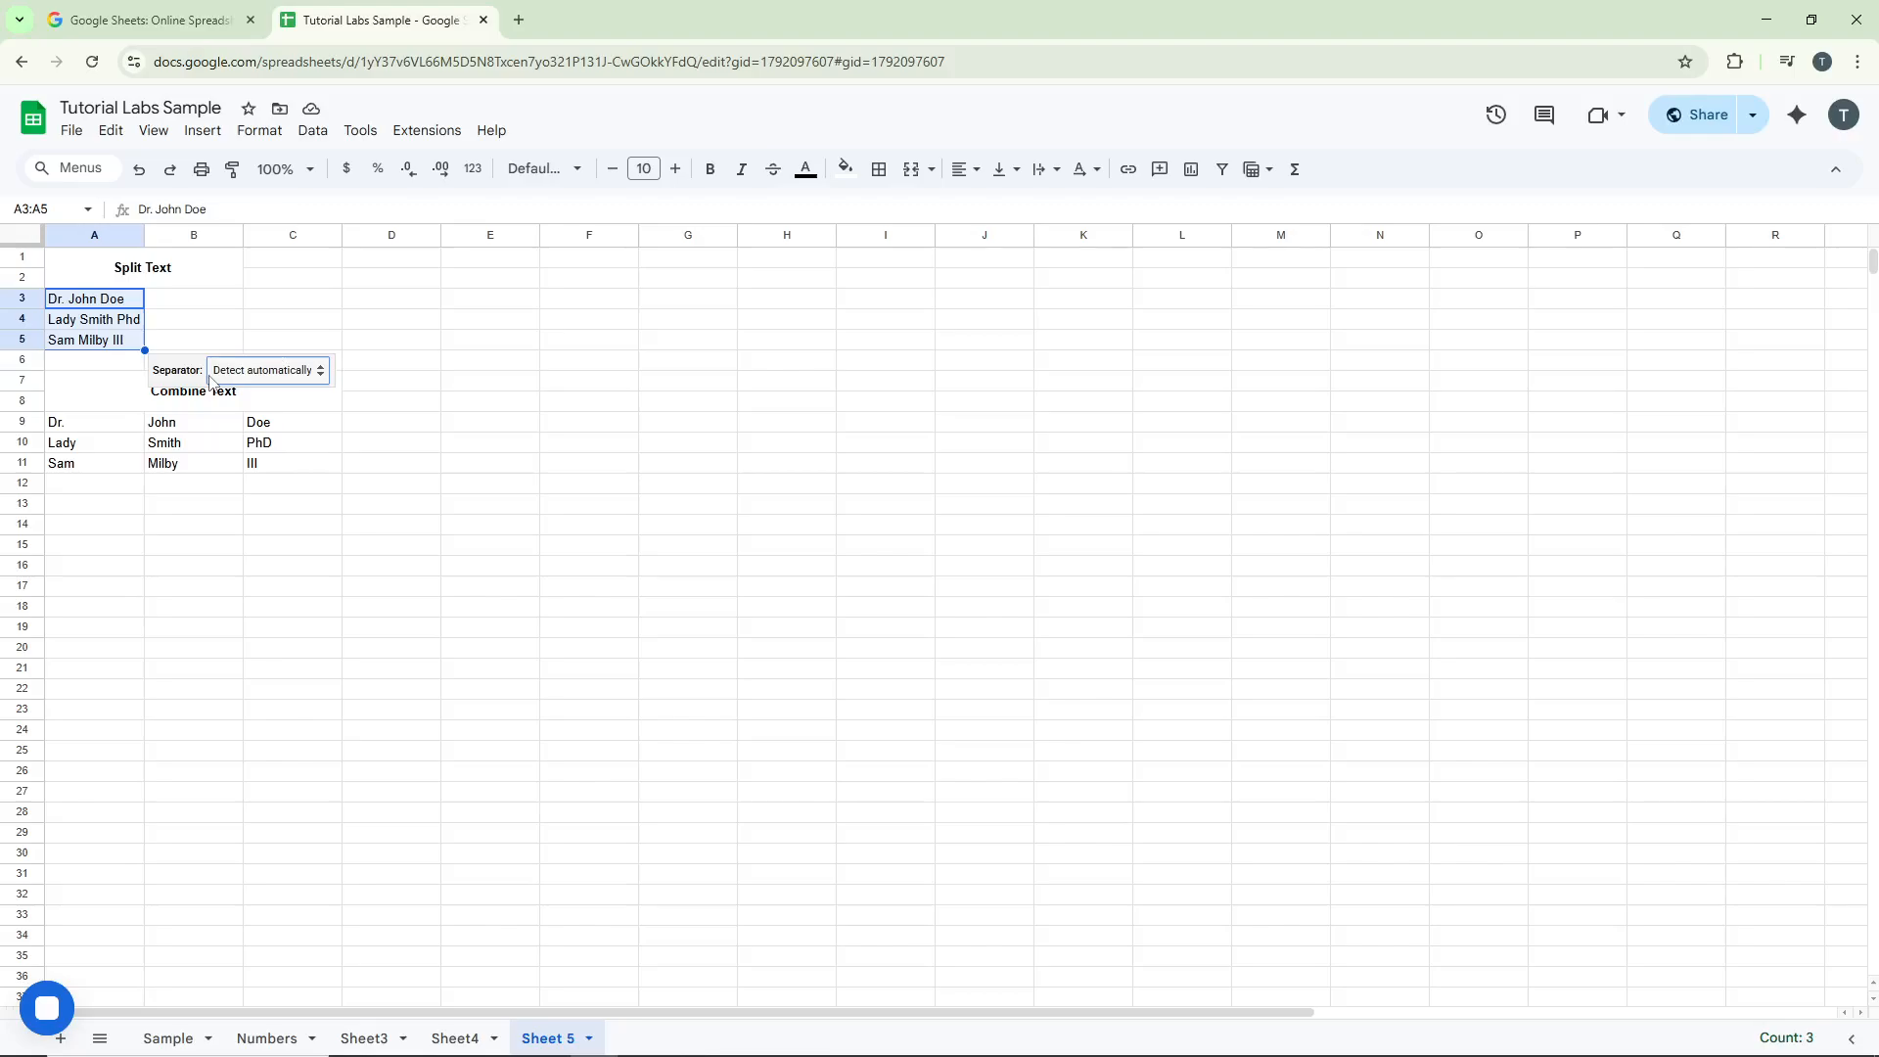
pyautogui.click(235, 378)
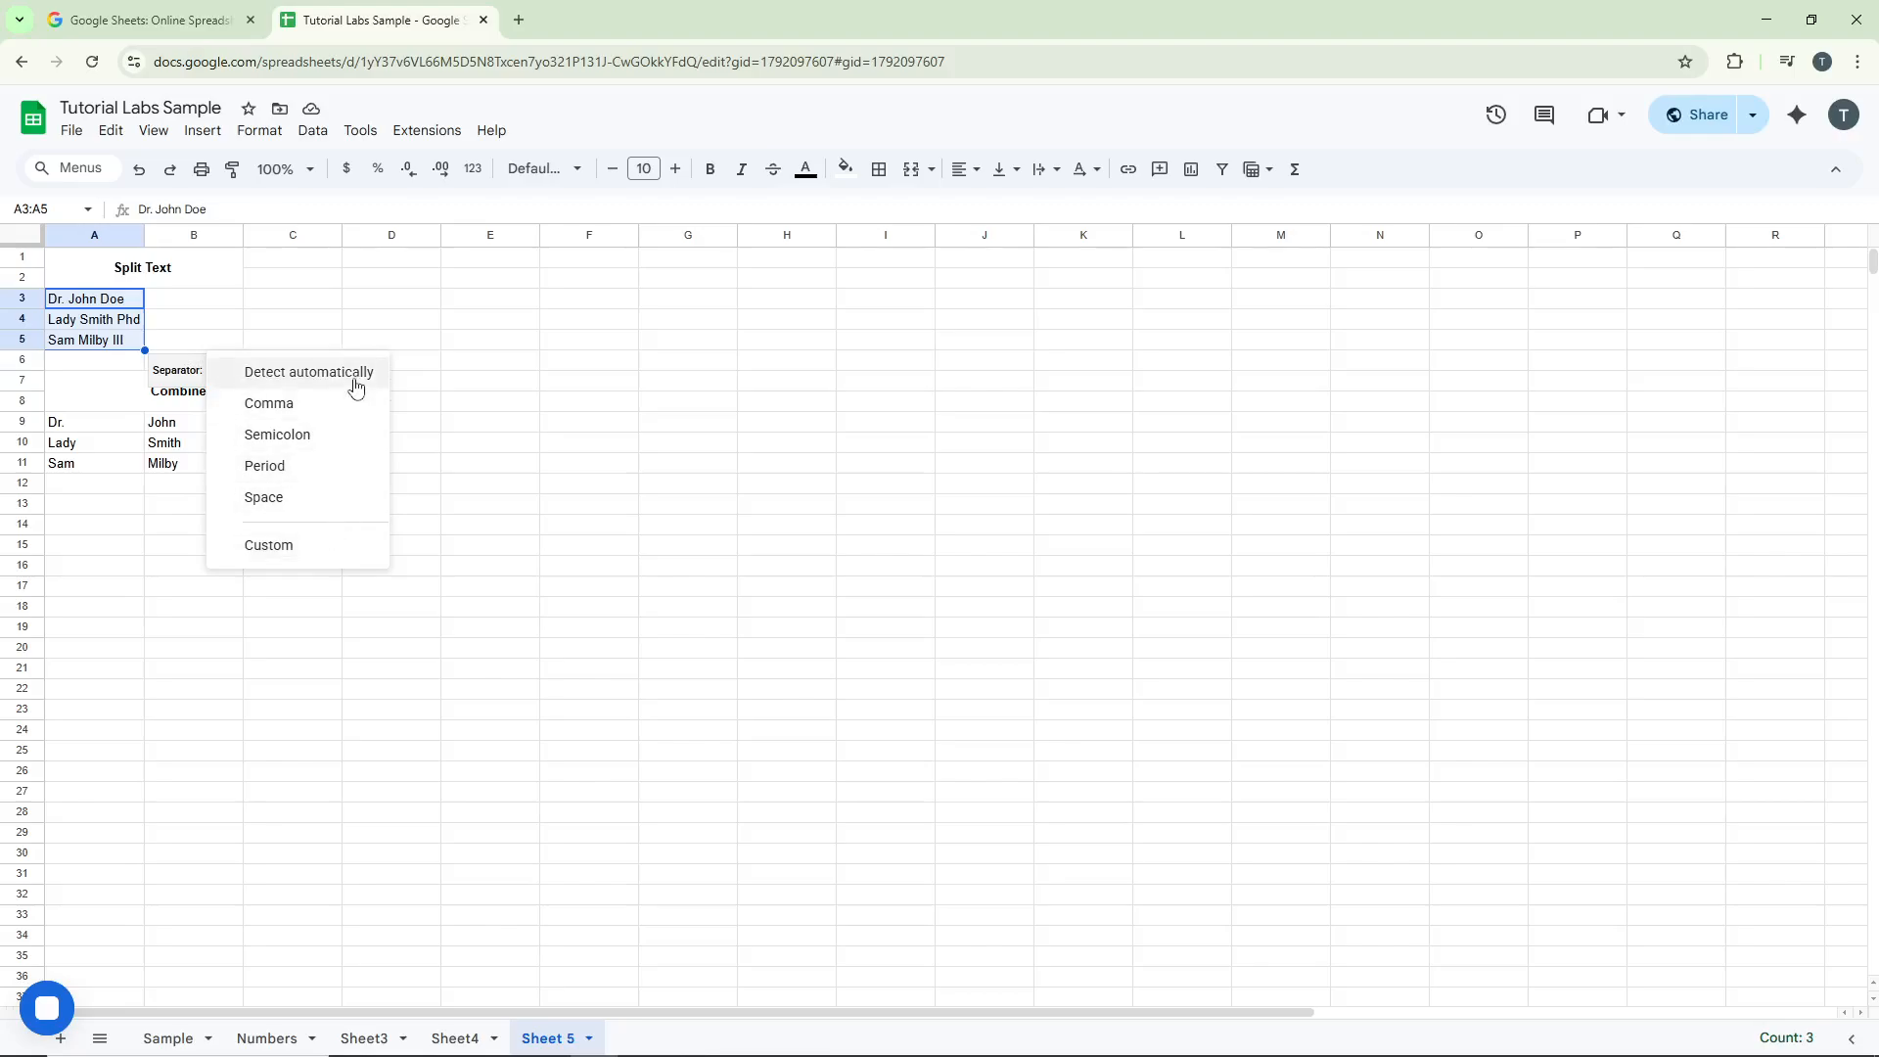
pyautogui.click(349, 501)
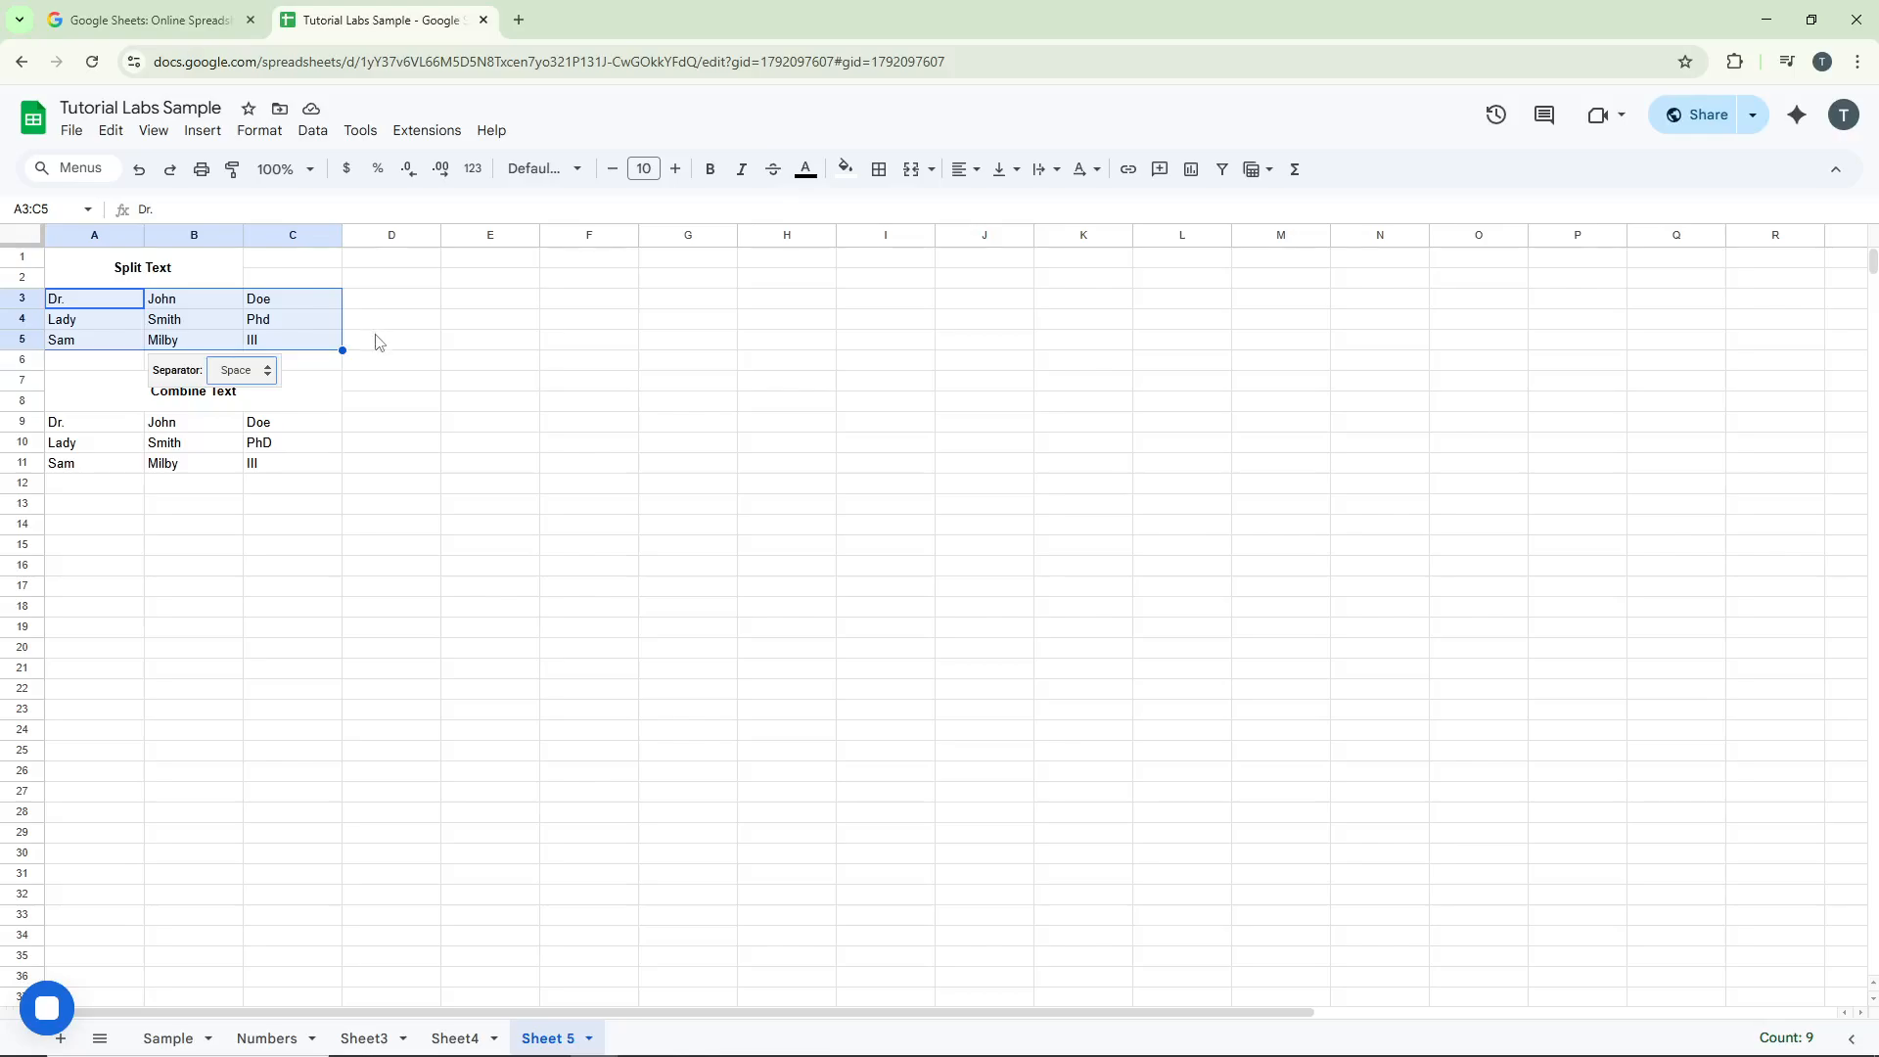
pyautogui.click(380, 342)
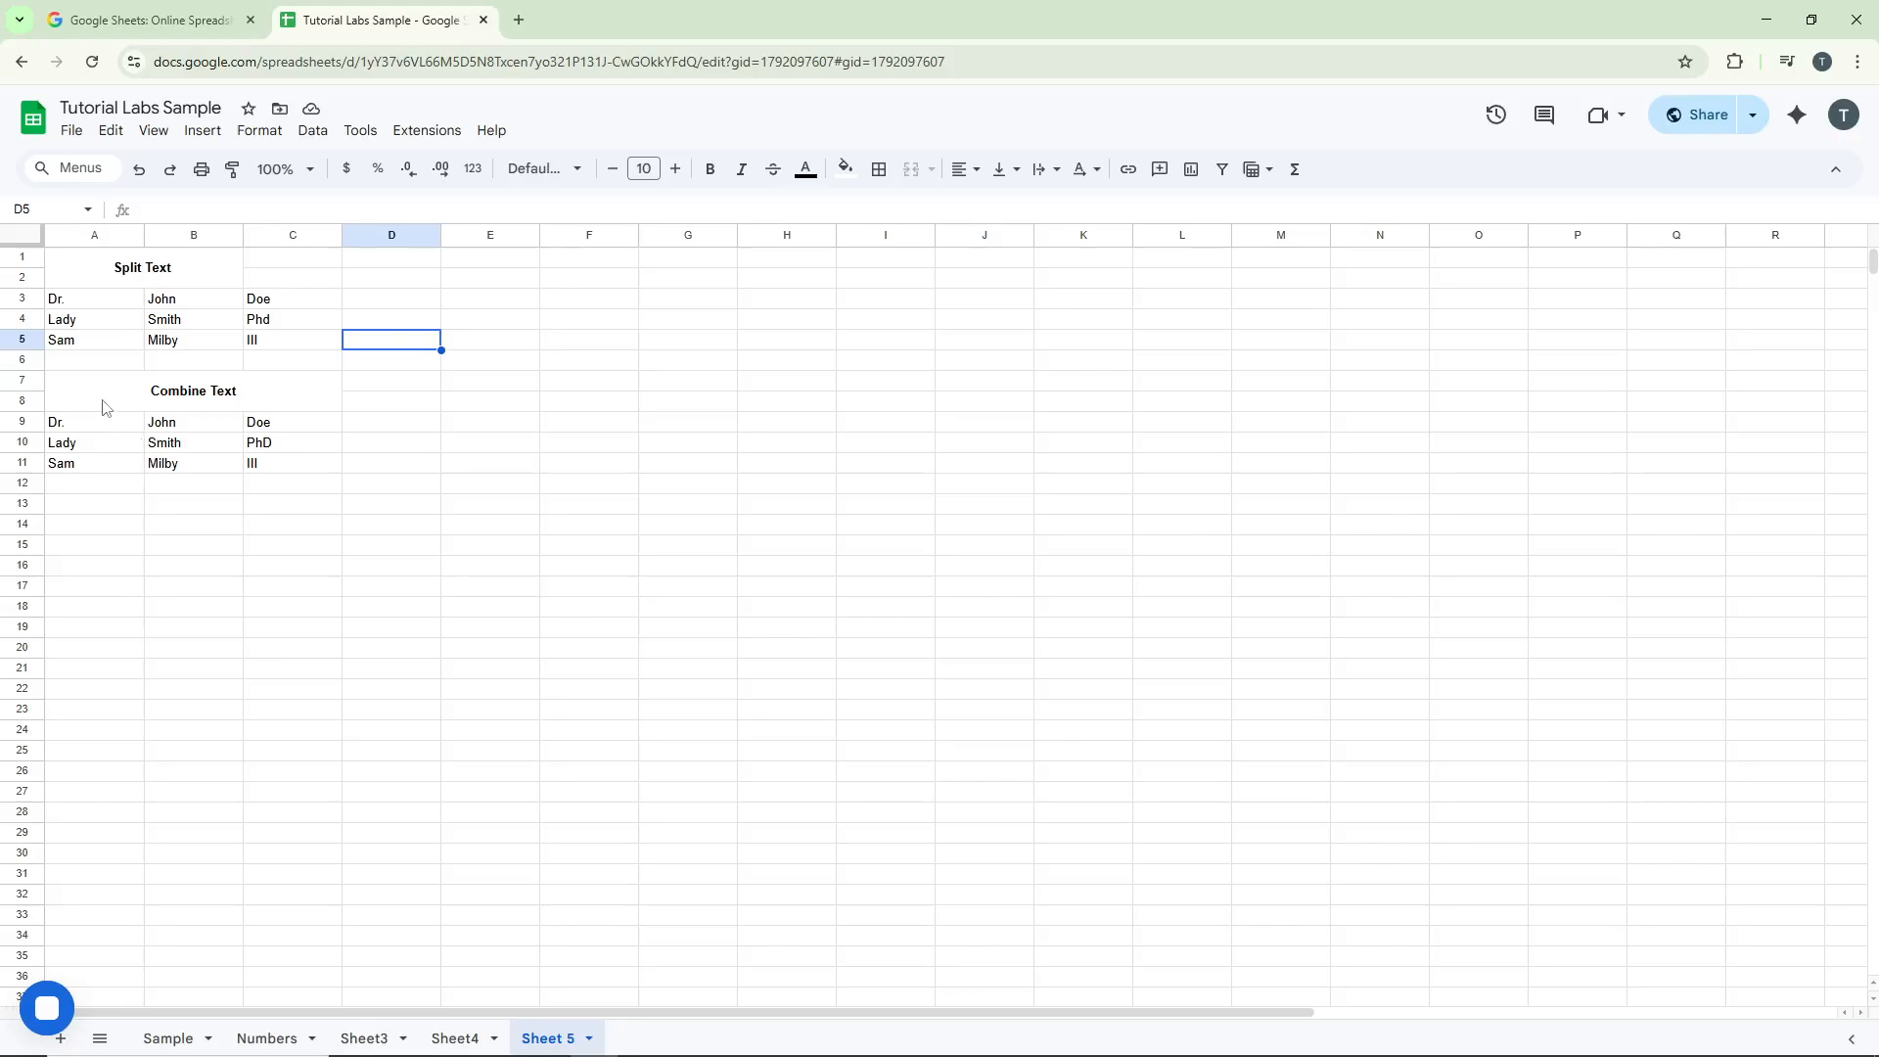
# Step: In D9, enter =CONCATENATE(A9, " ", B9, " ", C9) to combine the name parts with spaces
pyautogui.click(391, 426)
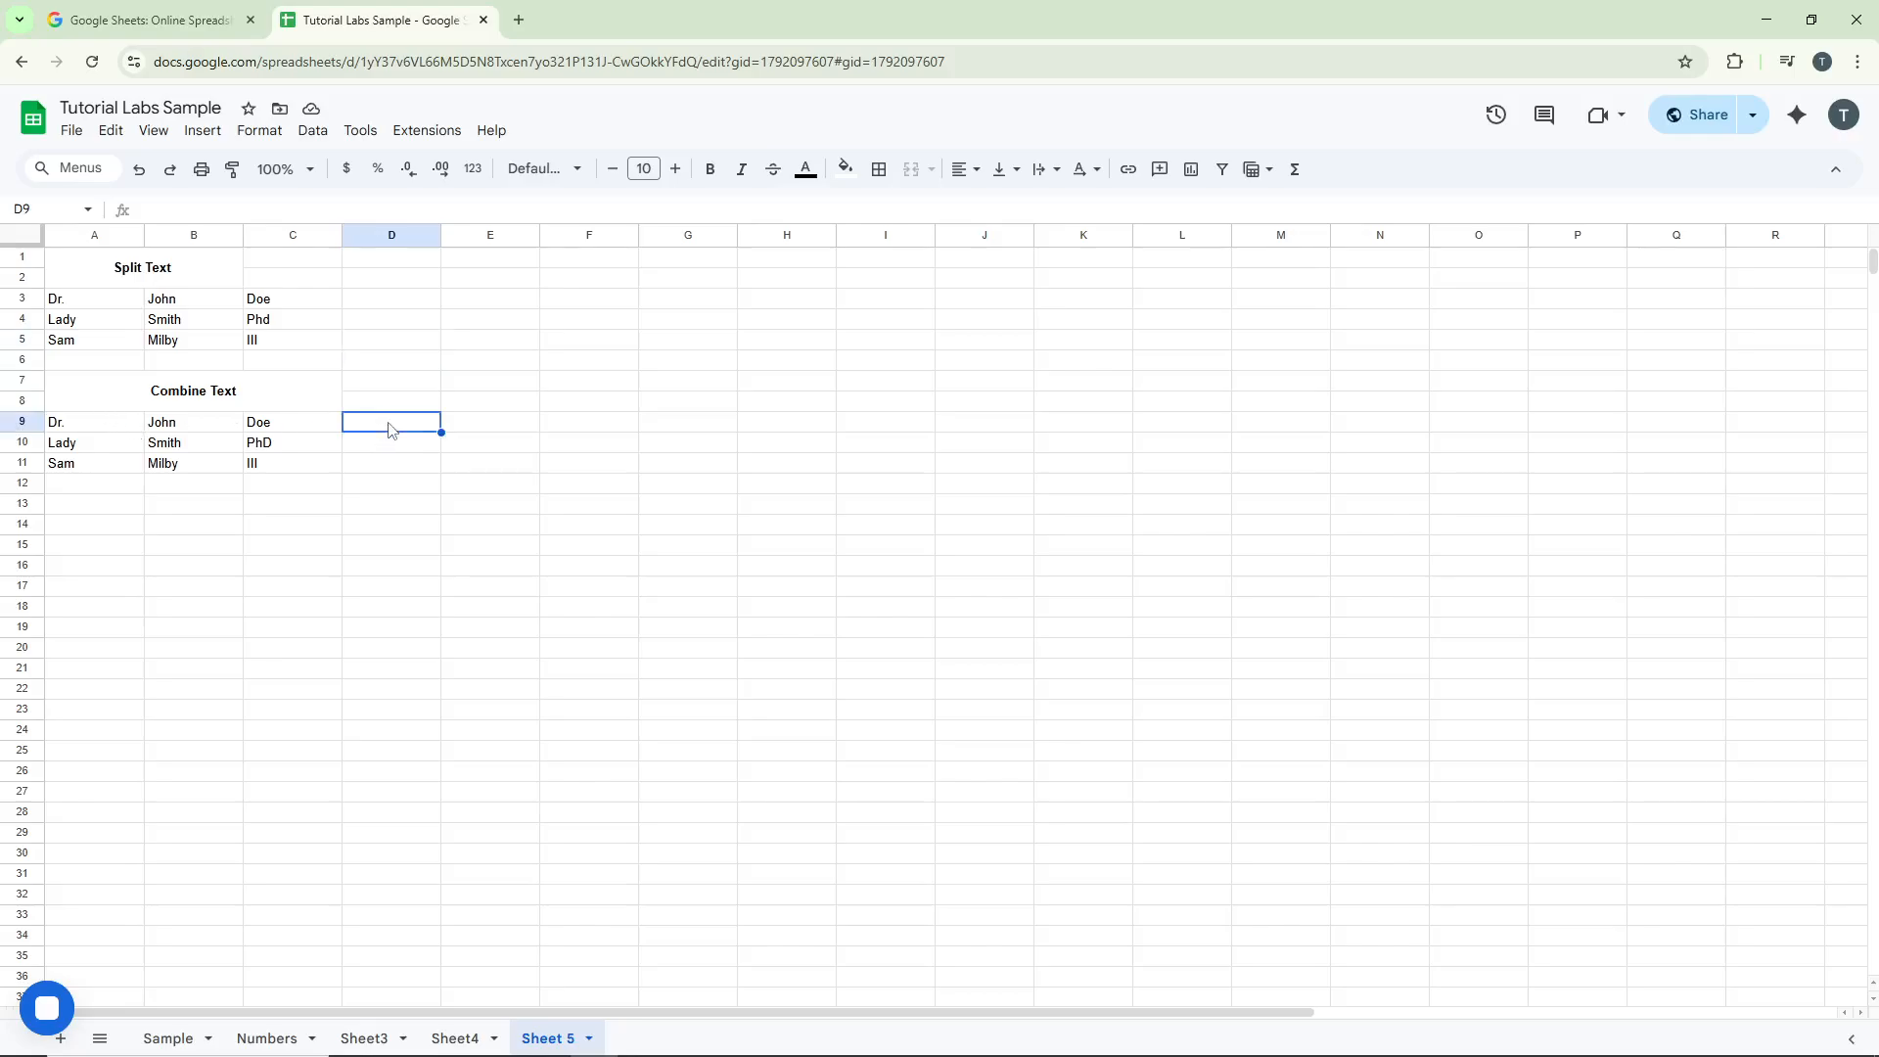
pyautogui.doubleClick(388, 423)
pyautogui.write('=conca')
pyautogui.press('Down')
pyautogui.press('Tab')
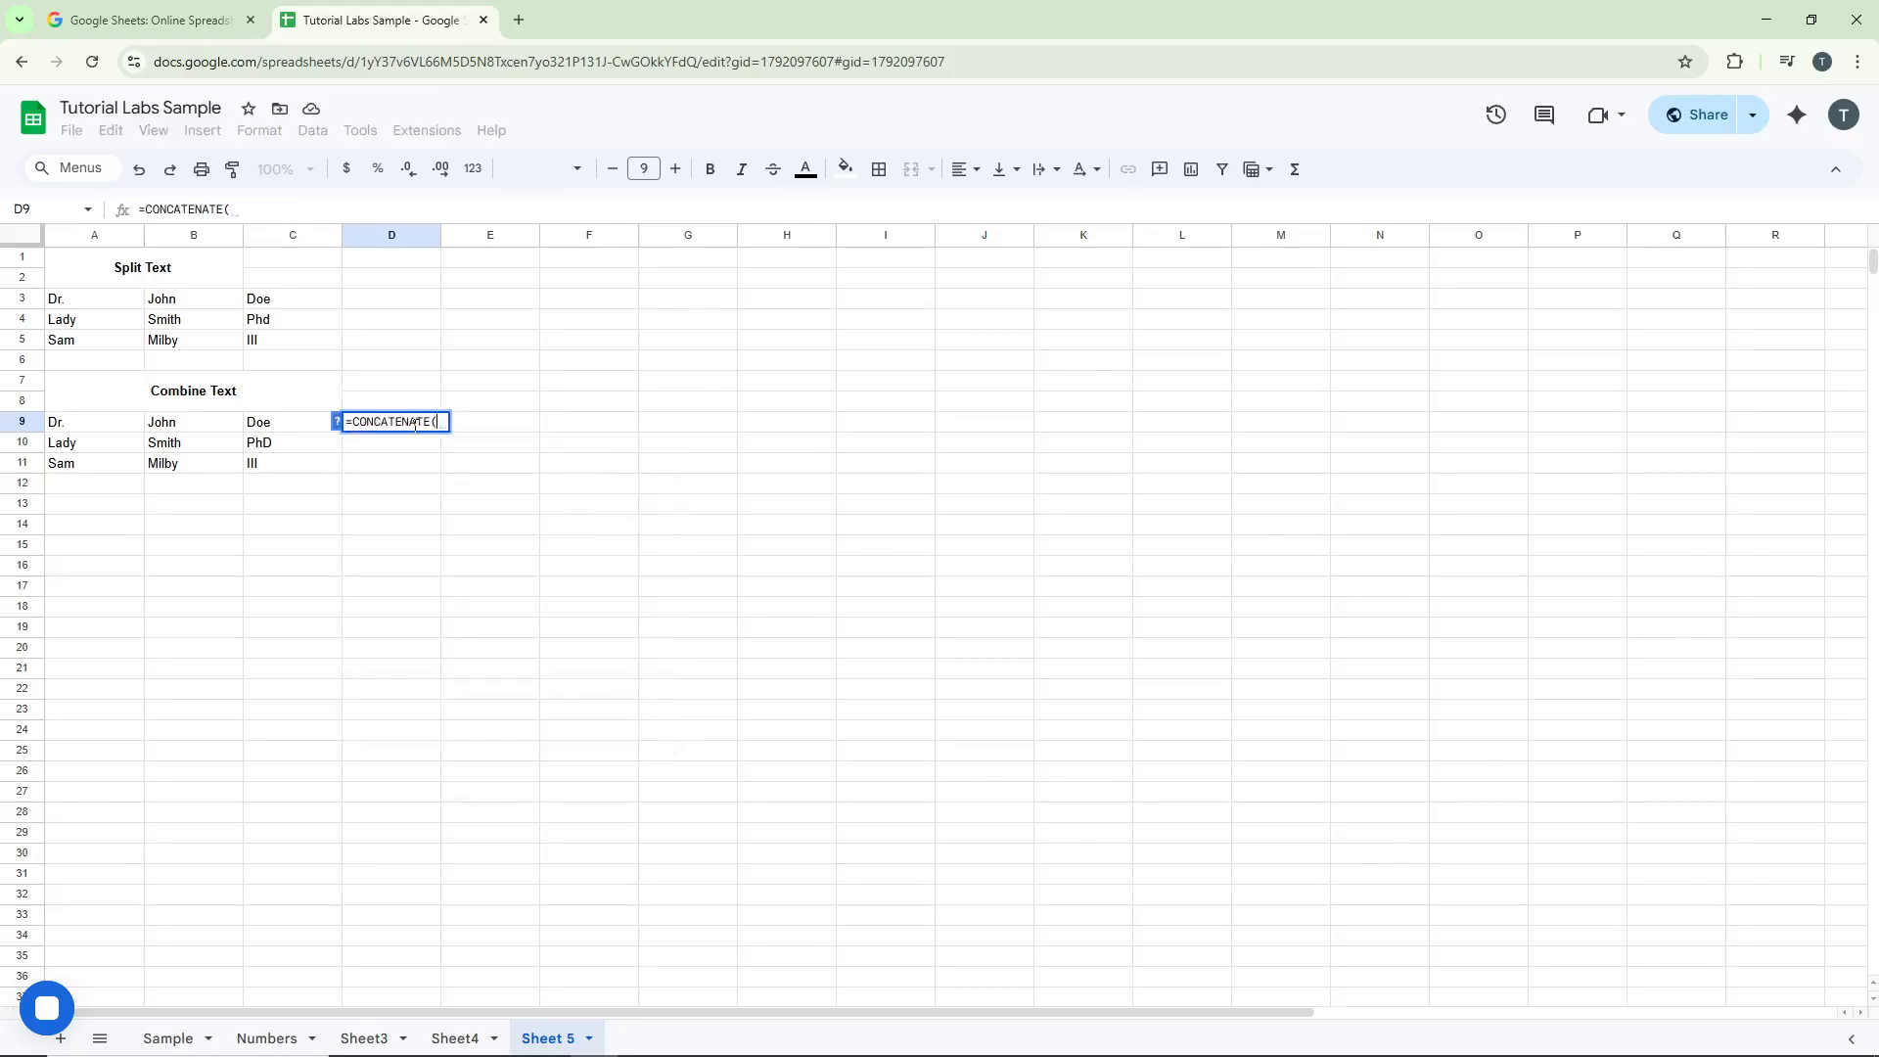
pyautogui.click(74, 429)
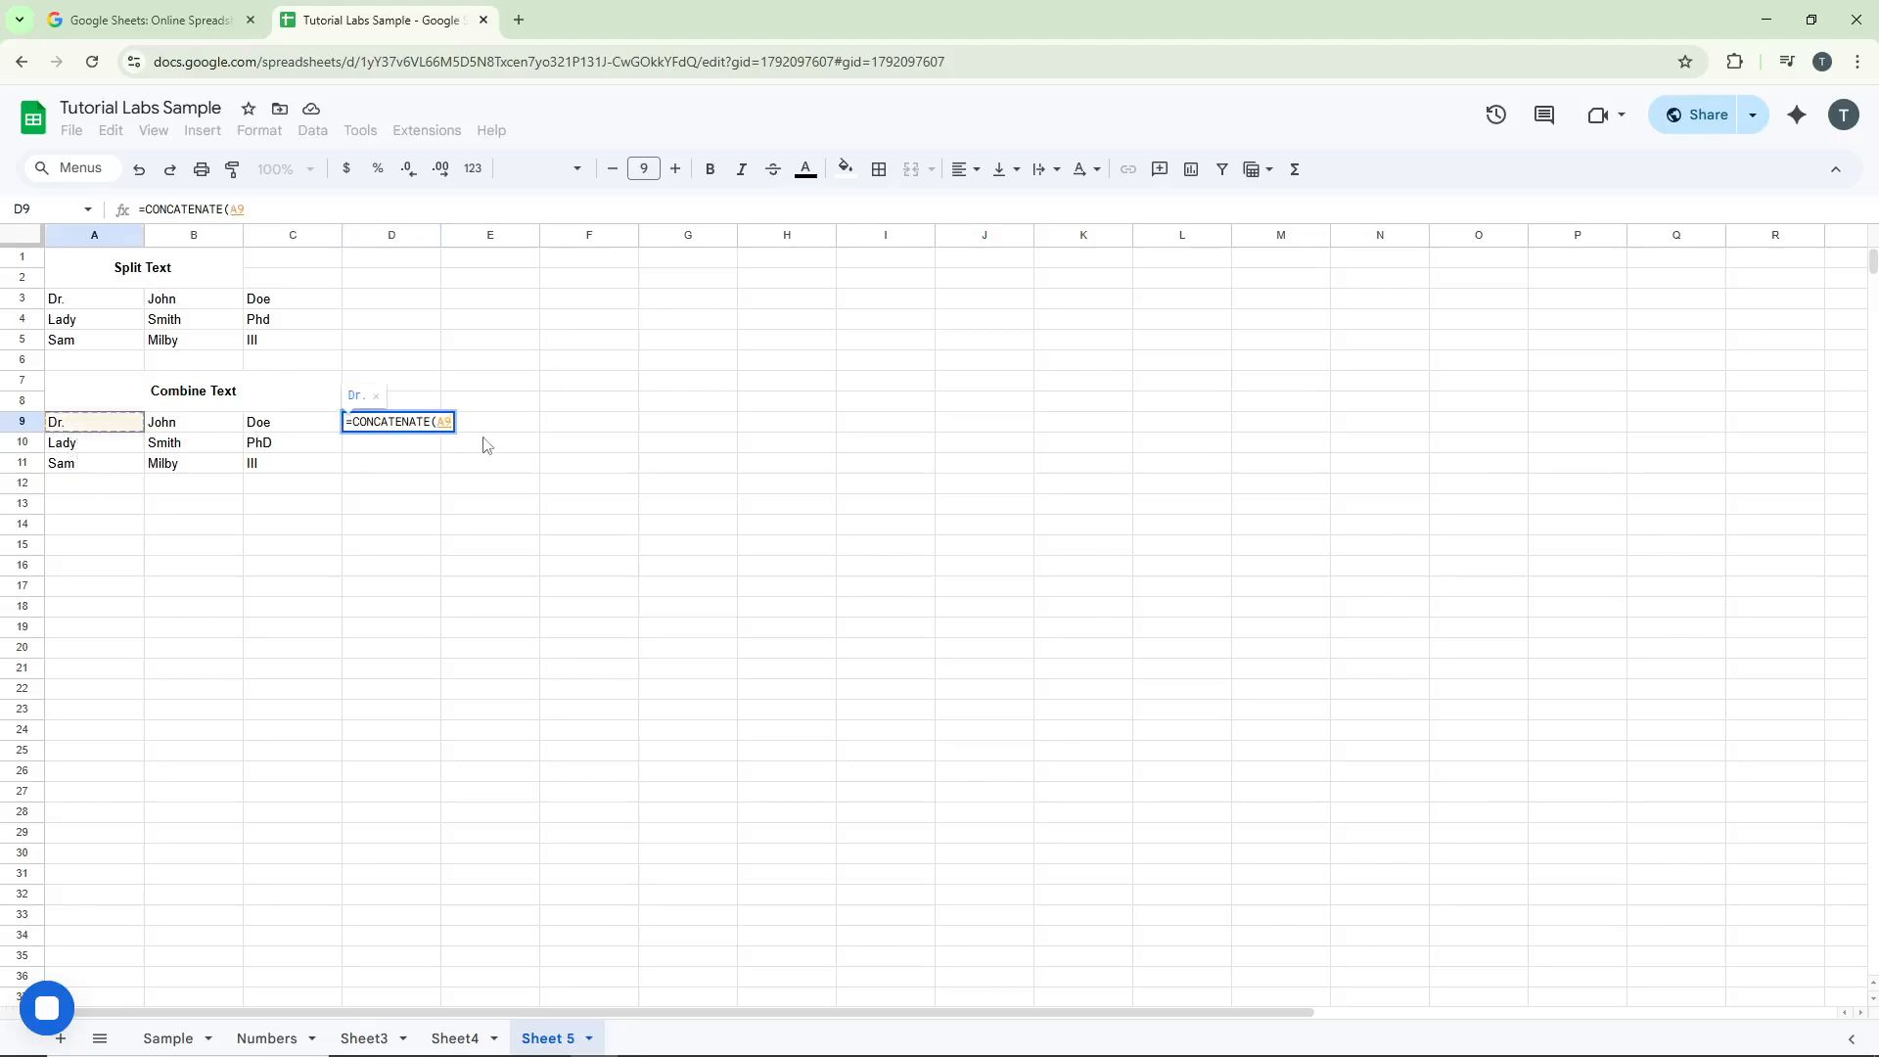
pyautogui.write(', ')
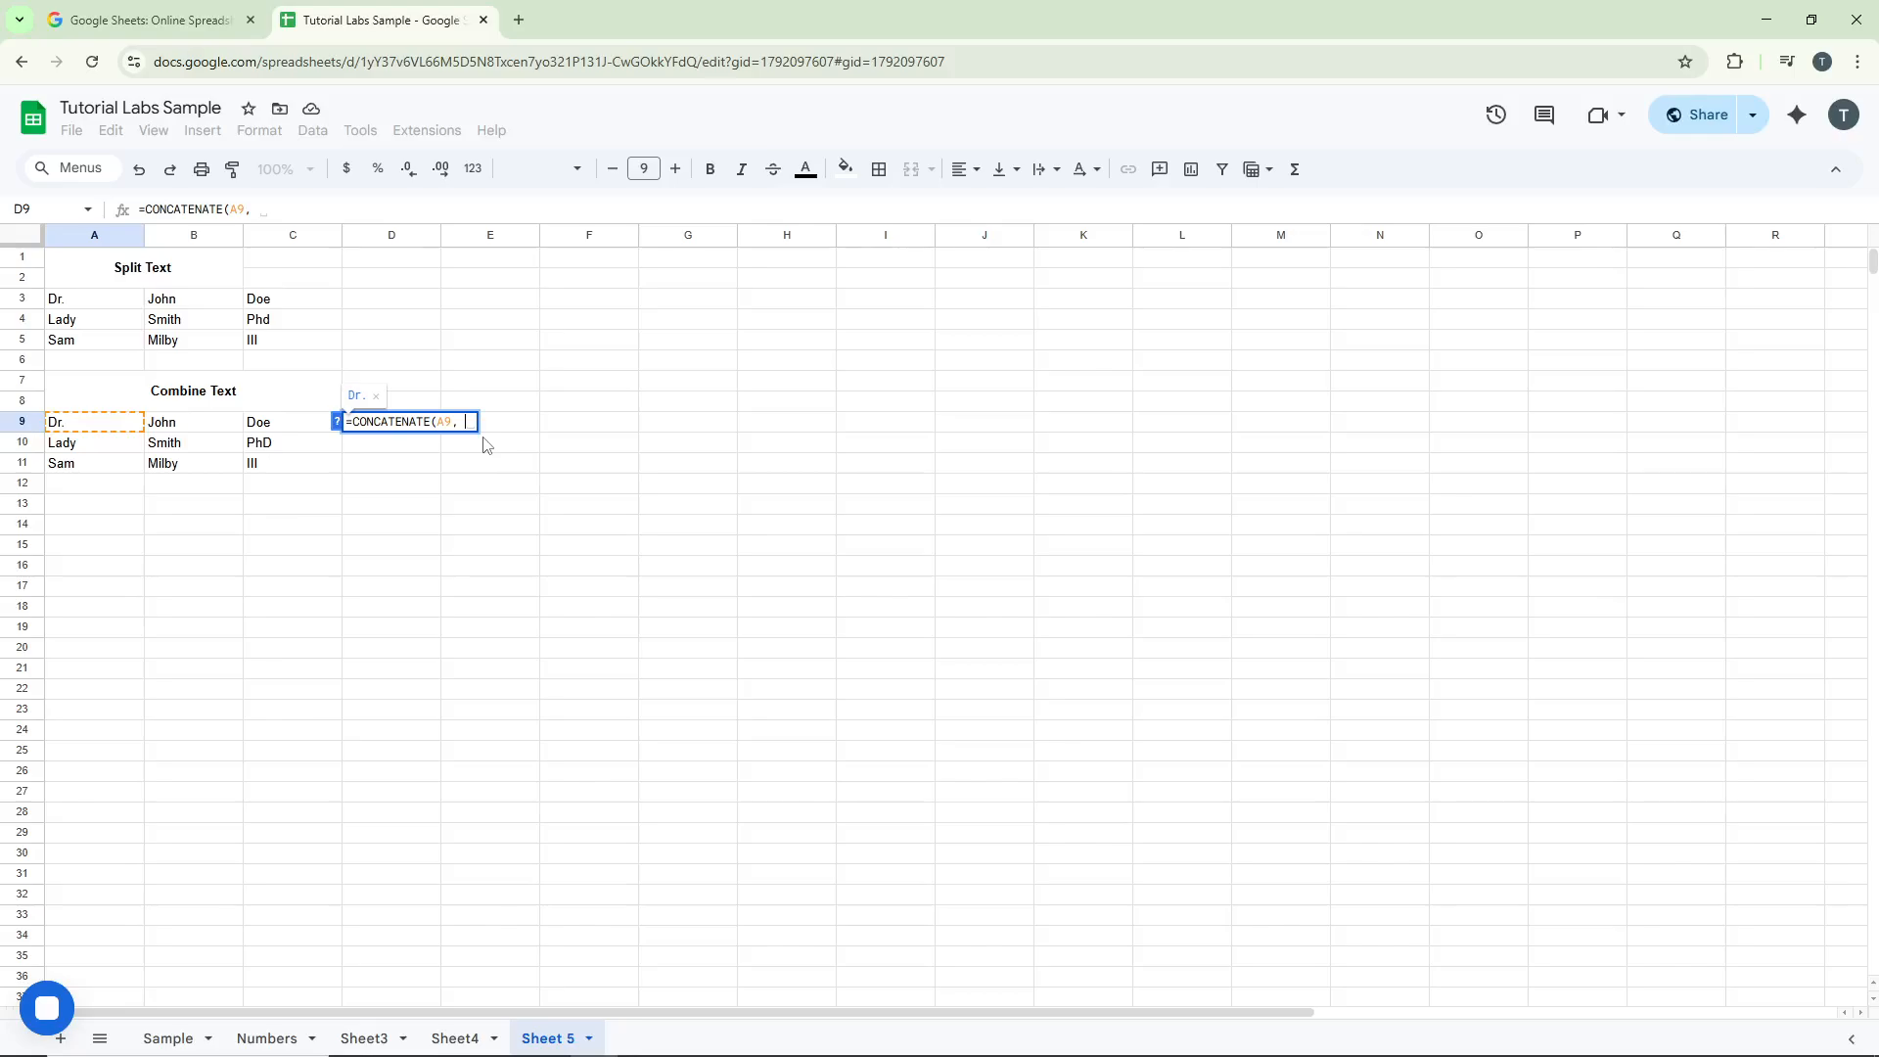
pyautogui.write('" "')
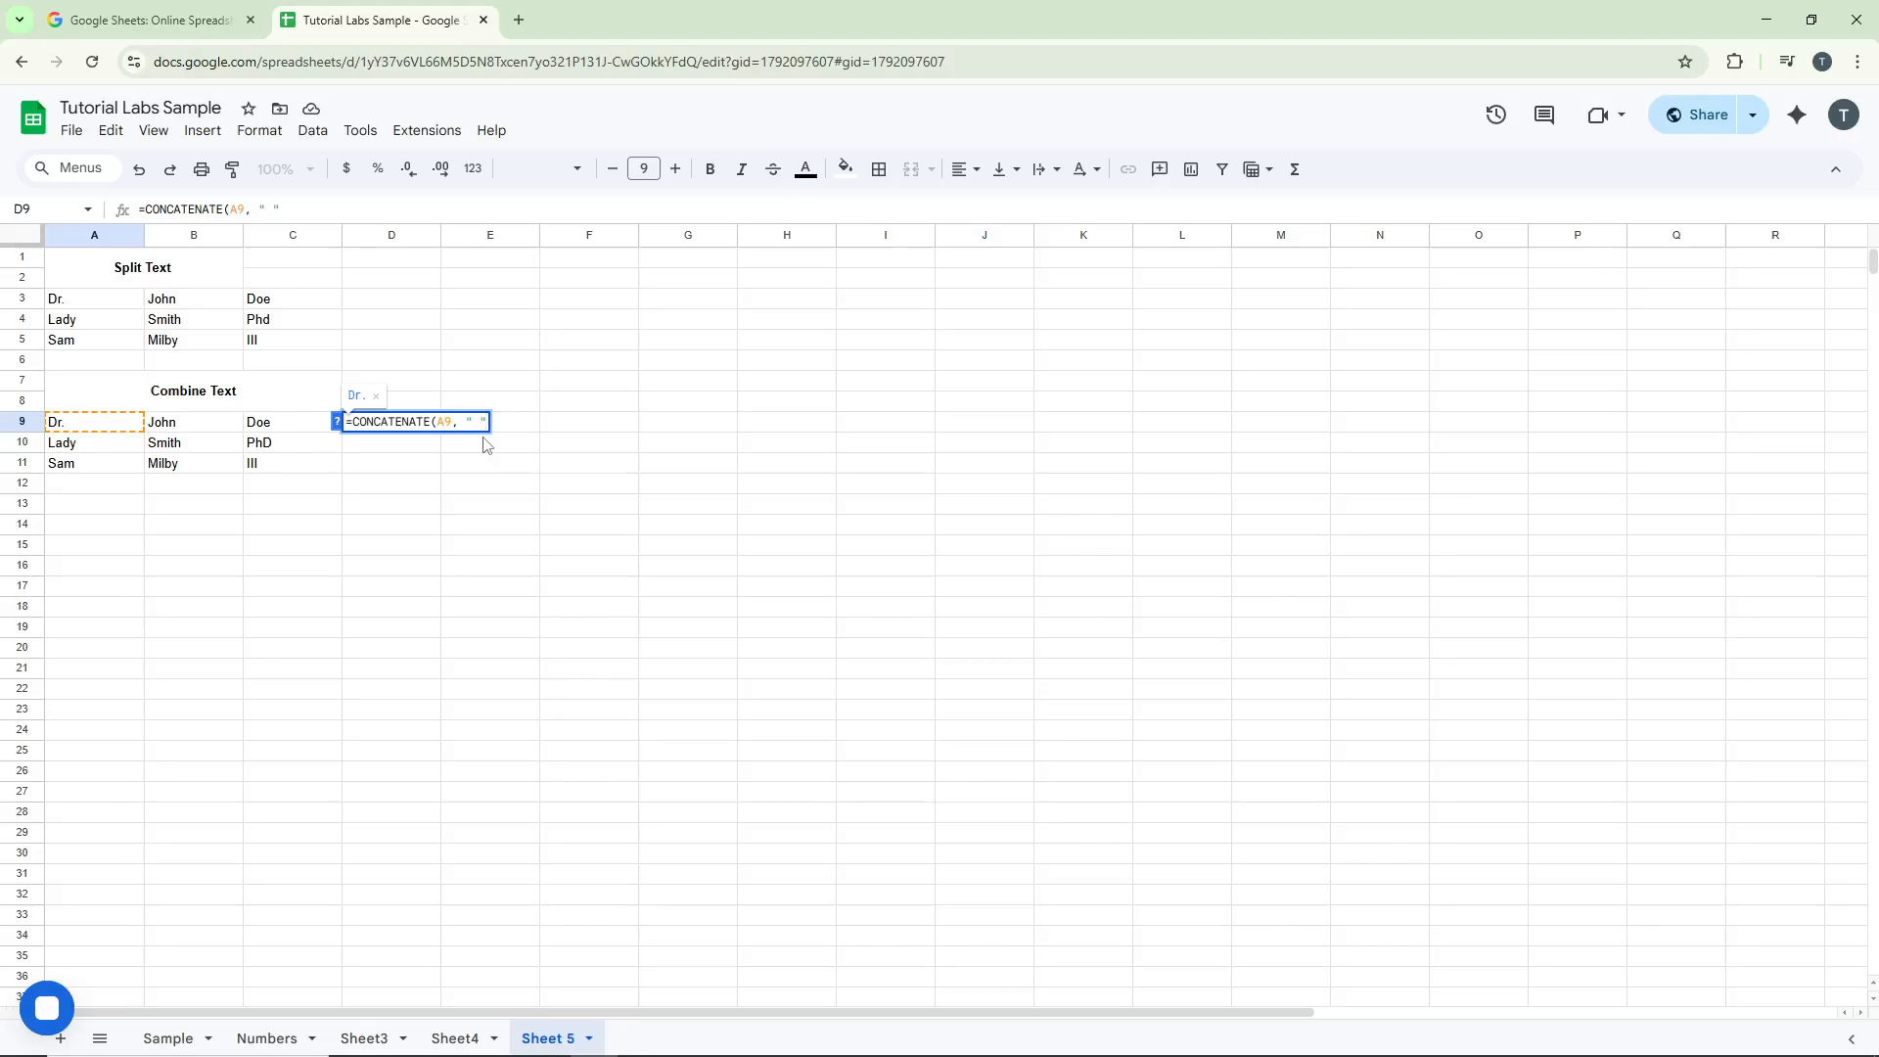
pyautogui.write(',')
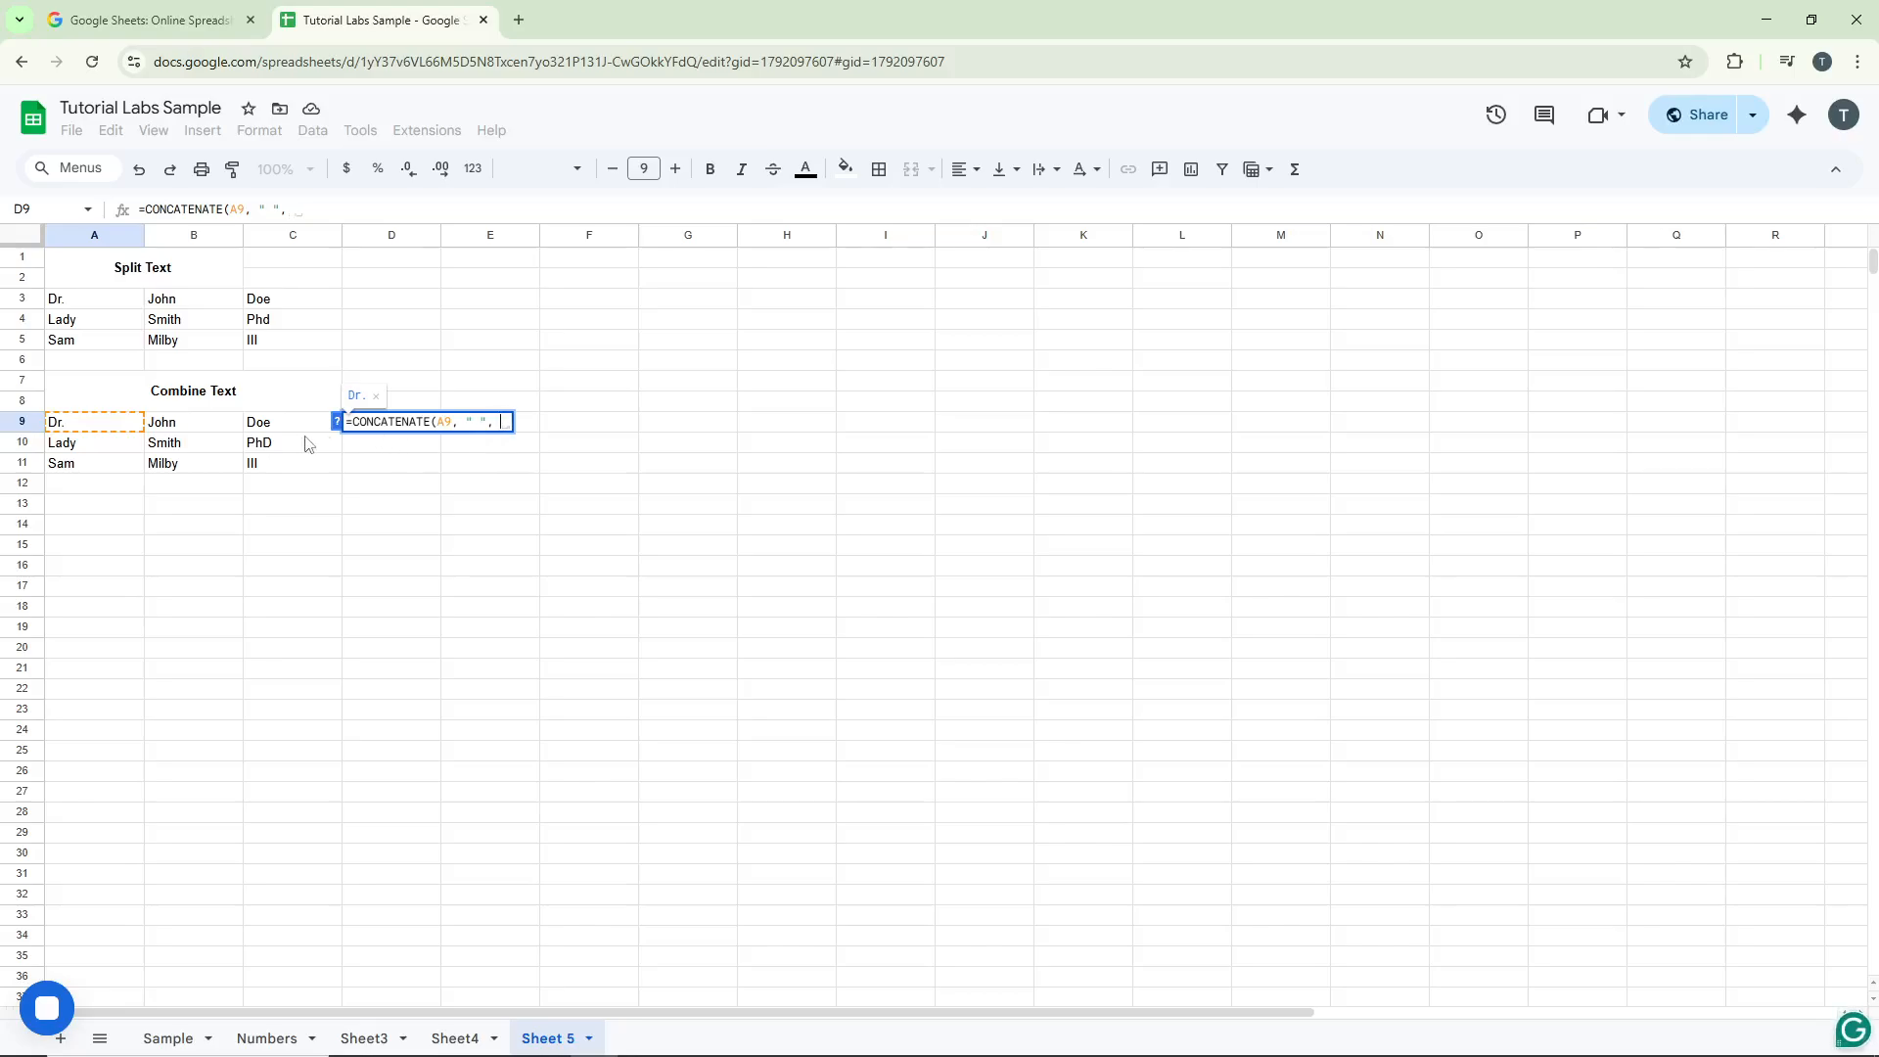
pyautogui.click(213, 427)
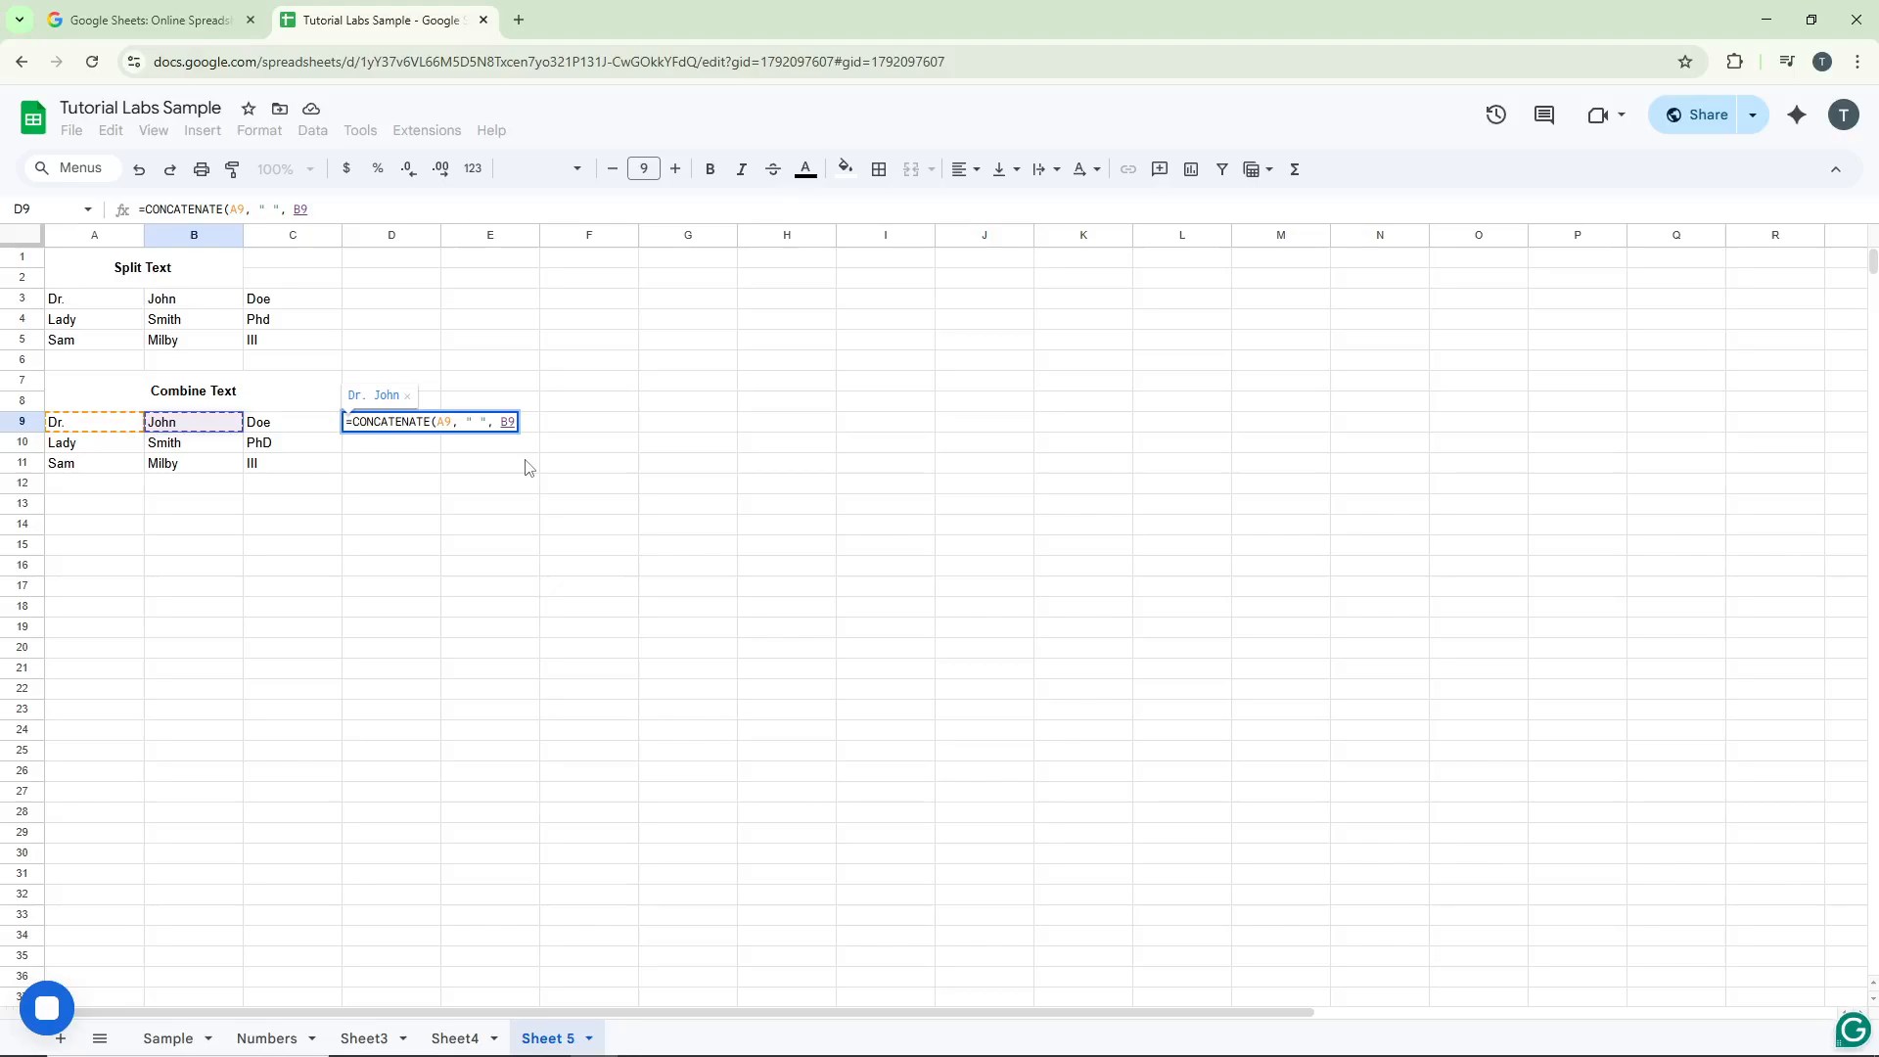
pyautogui.write(', ')
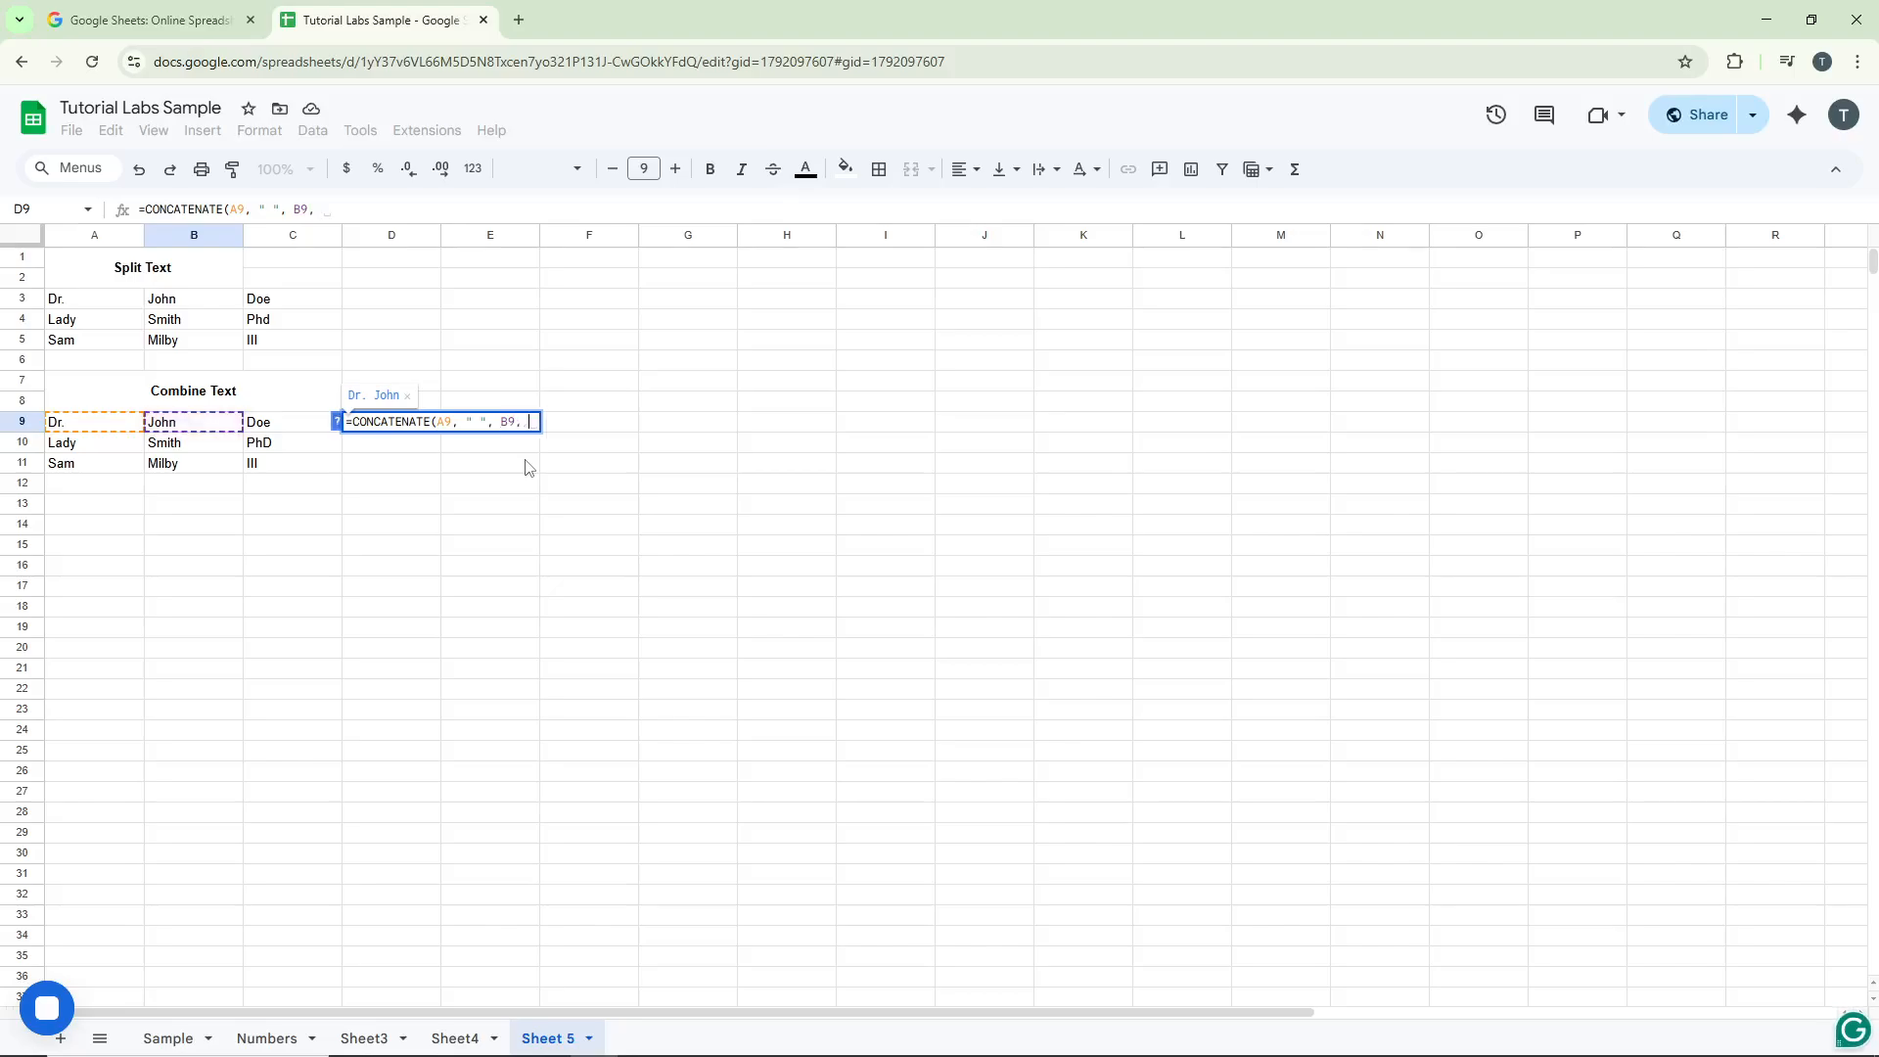
pyautogui.write('" "')
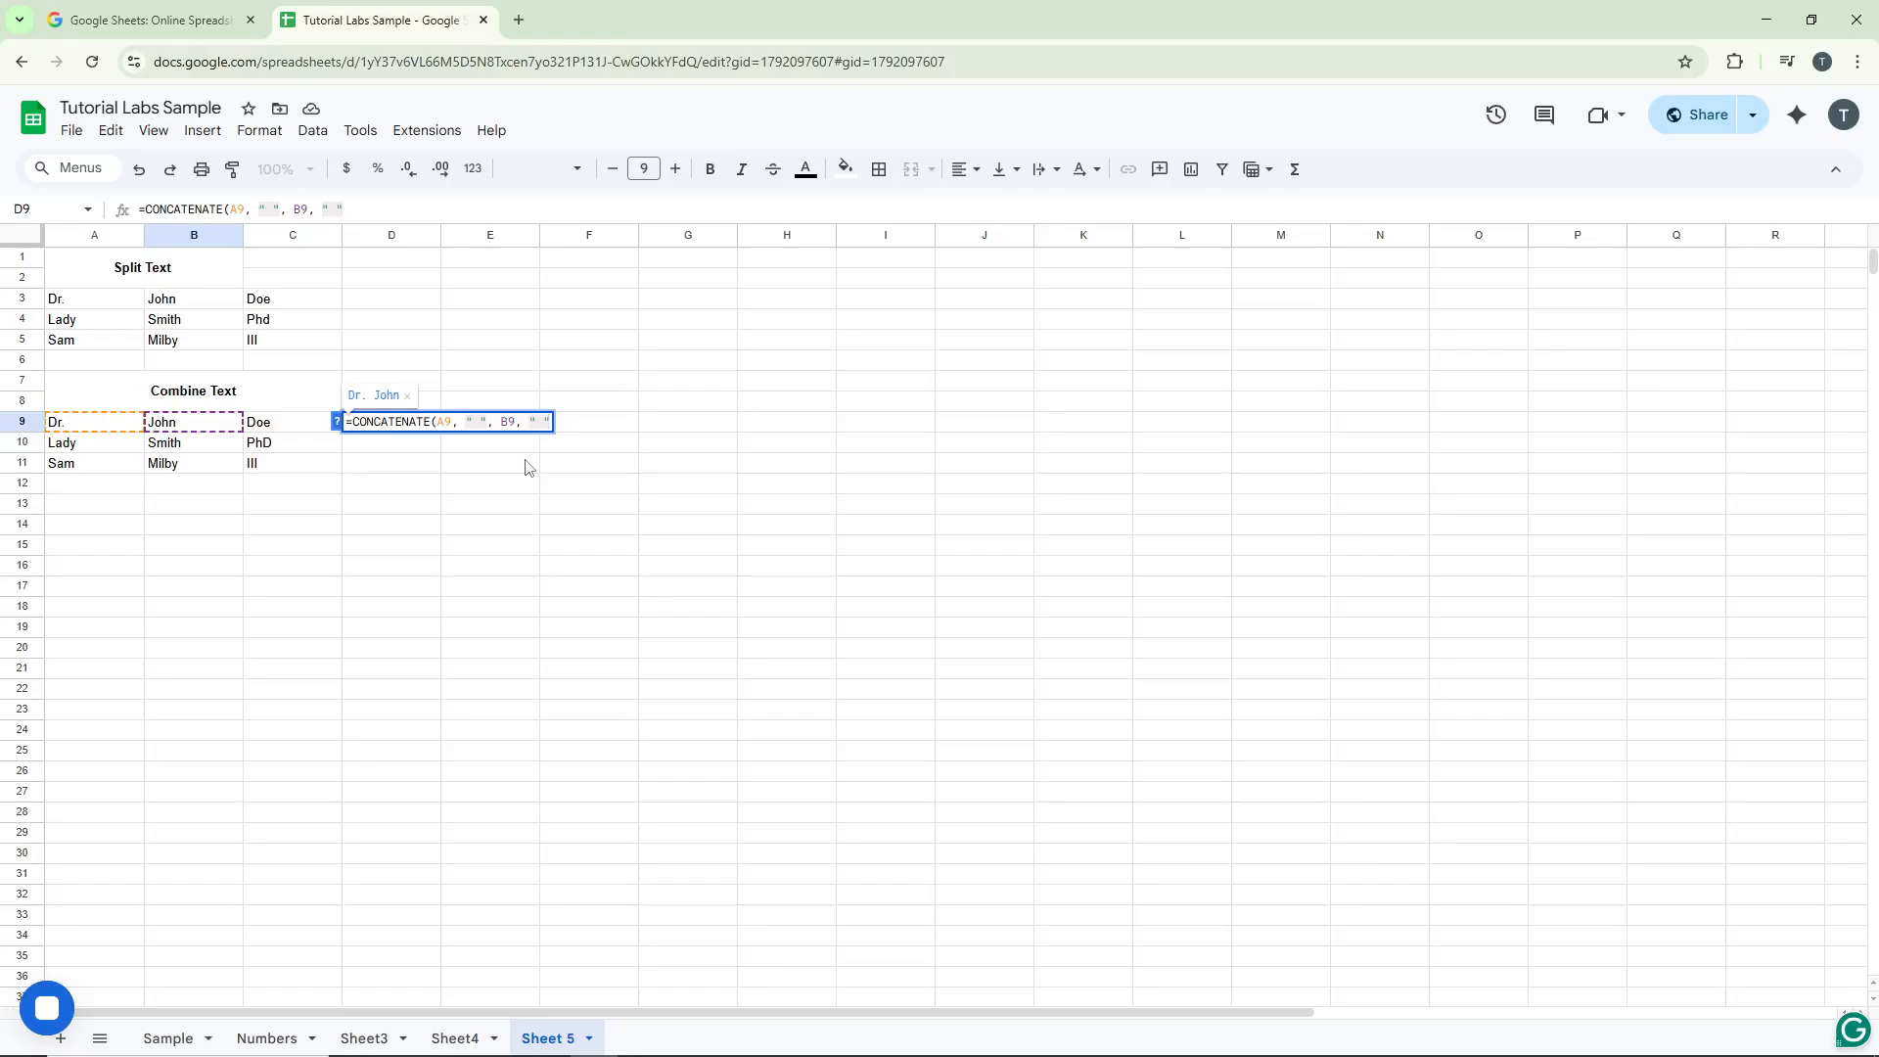
pyautogui.write(',')
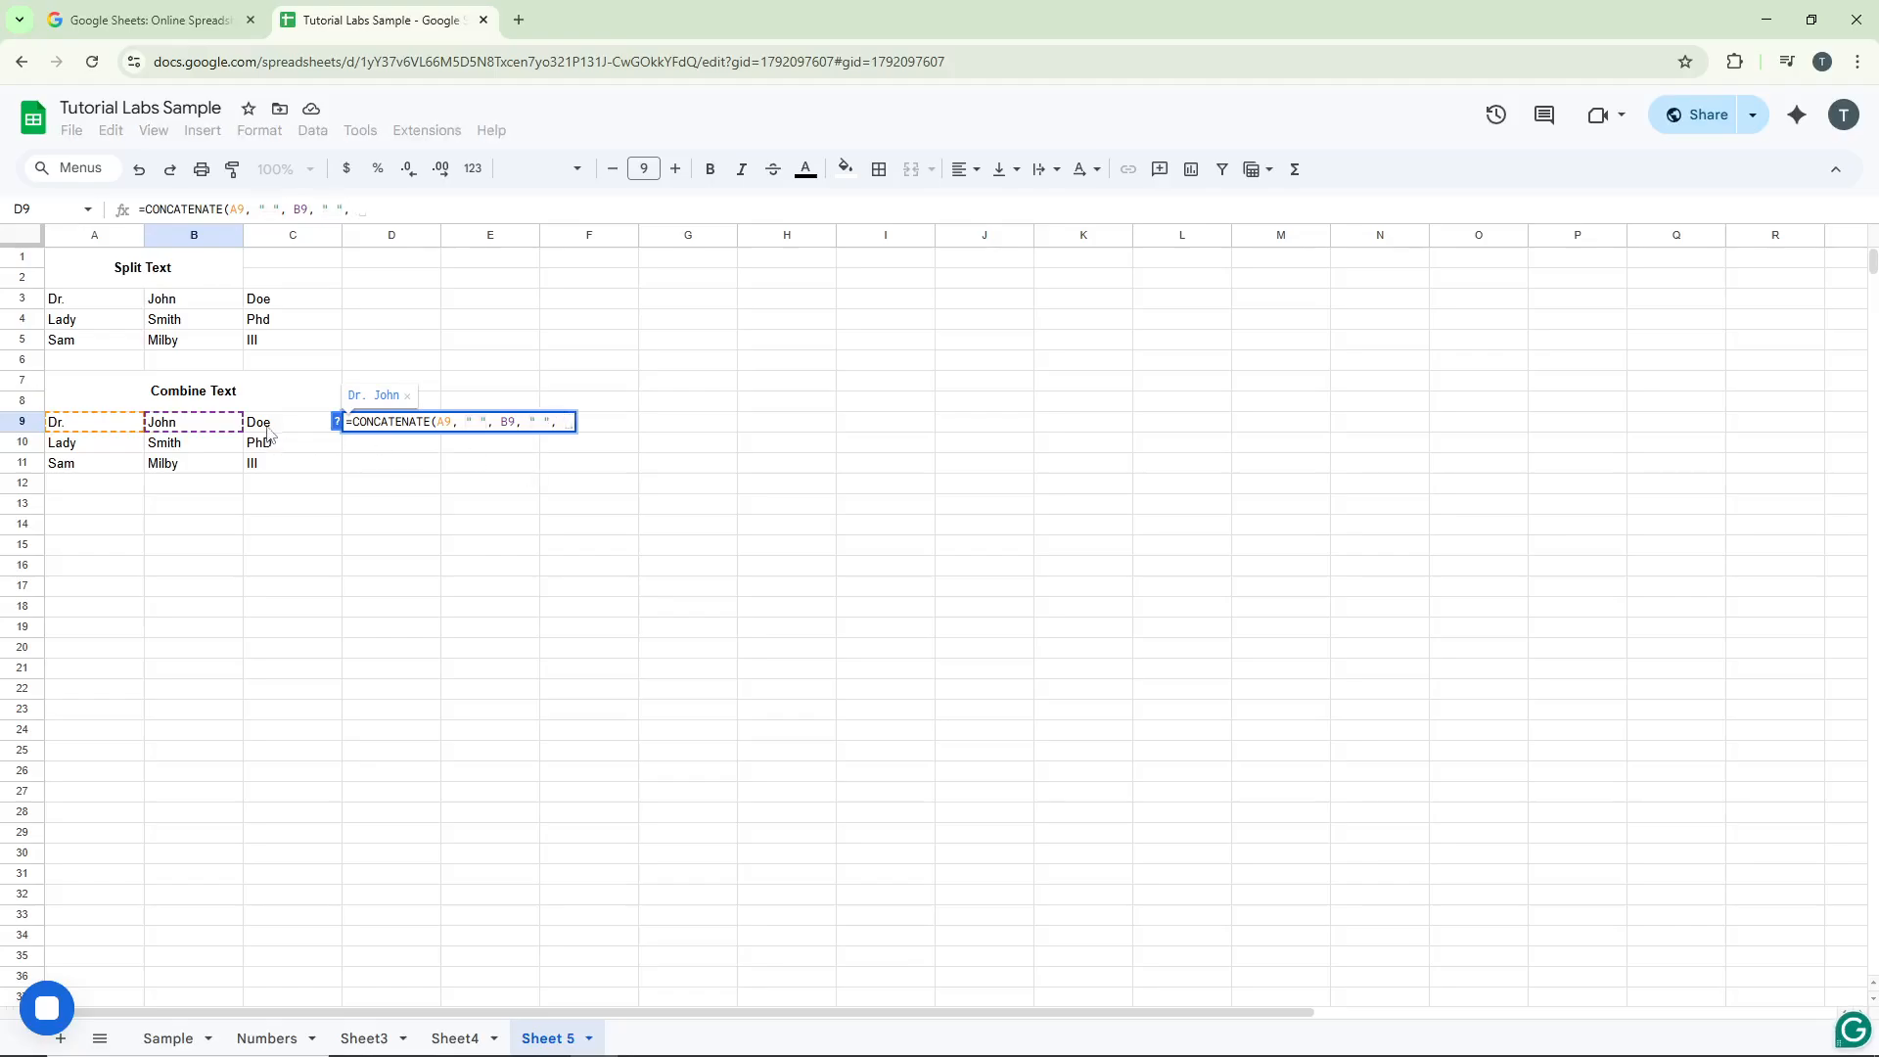
pyautogui.click(268, 427)
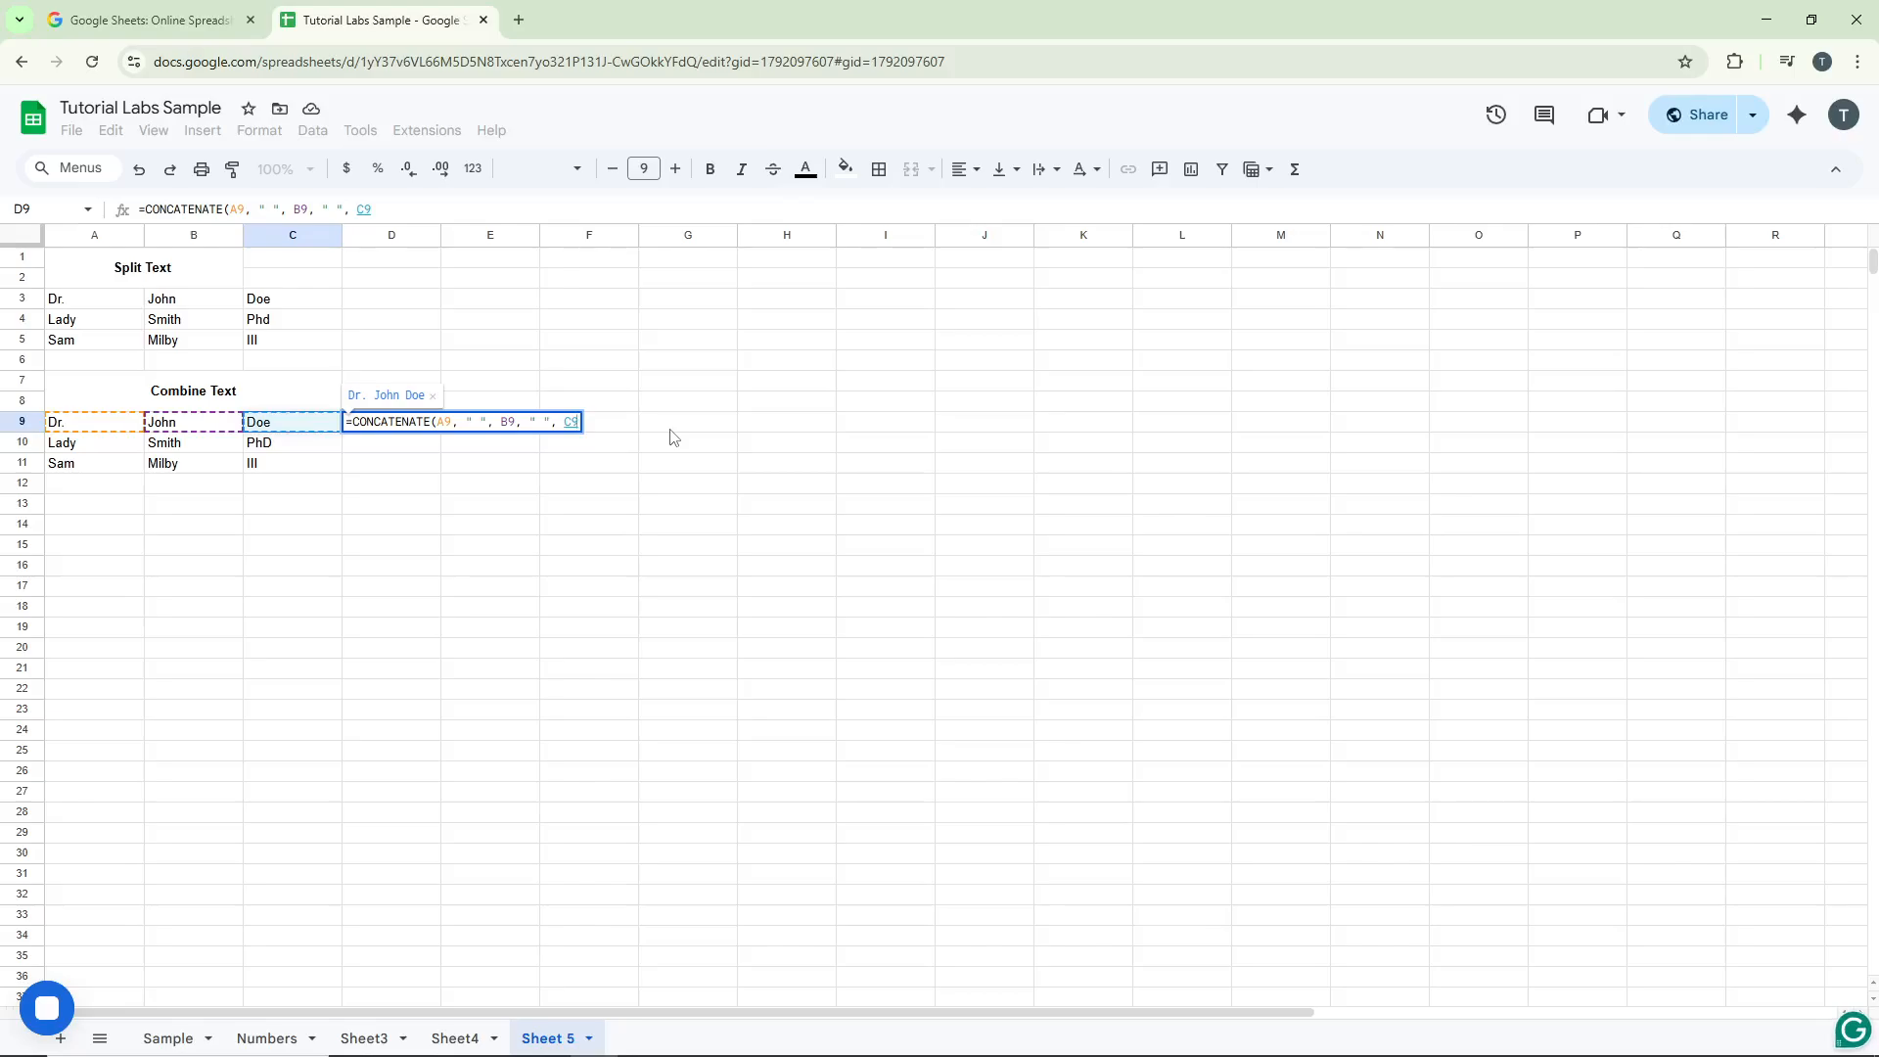
pyautogui.write(')')
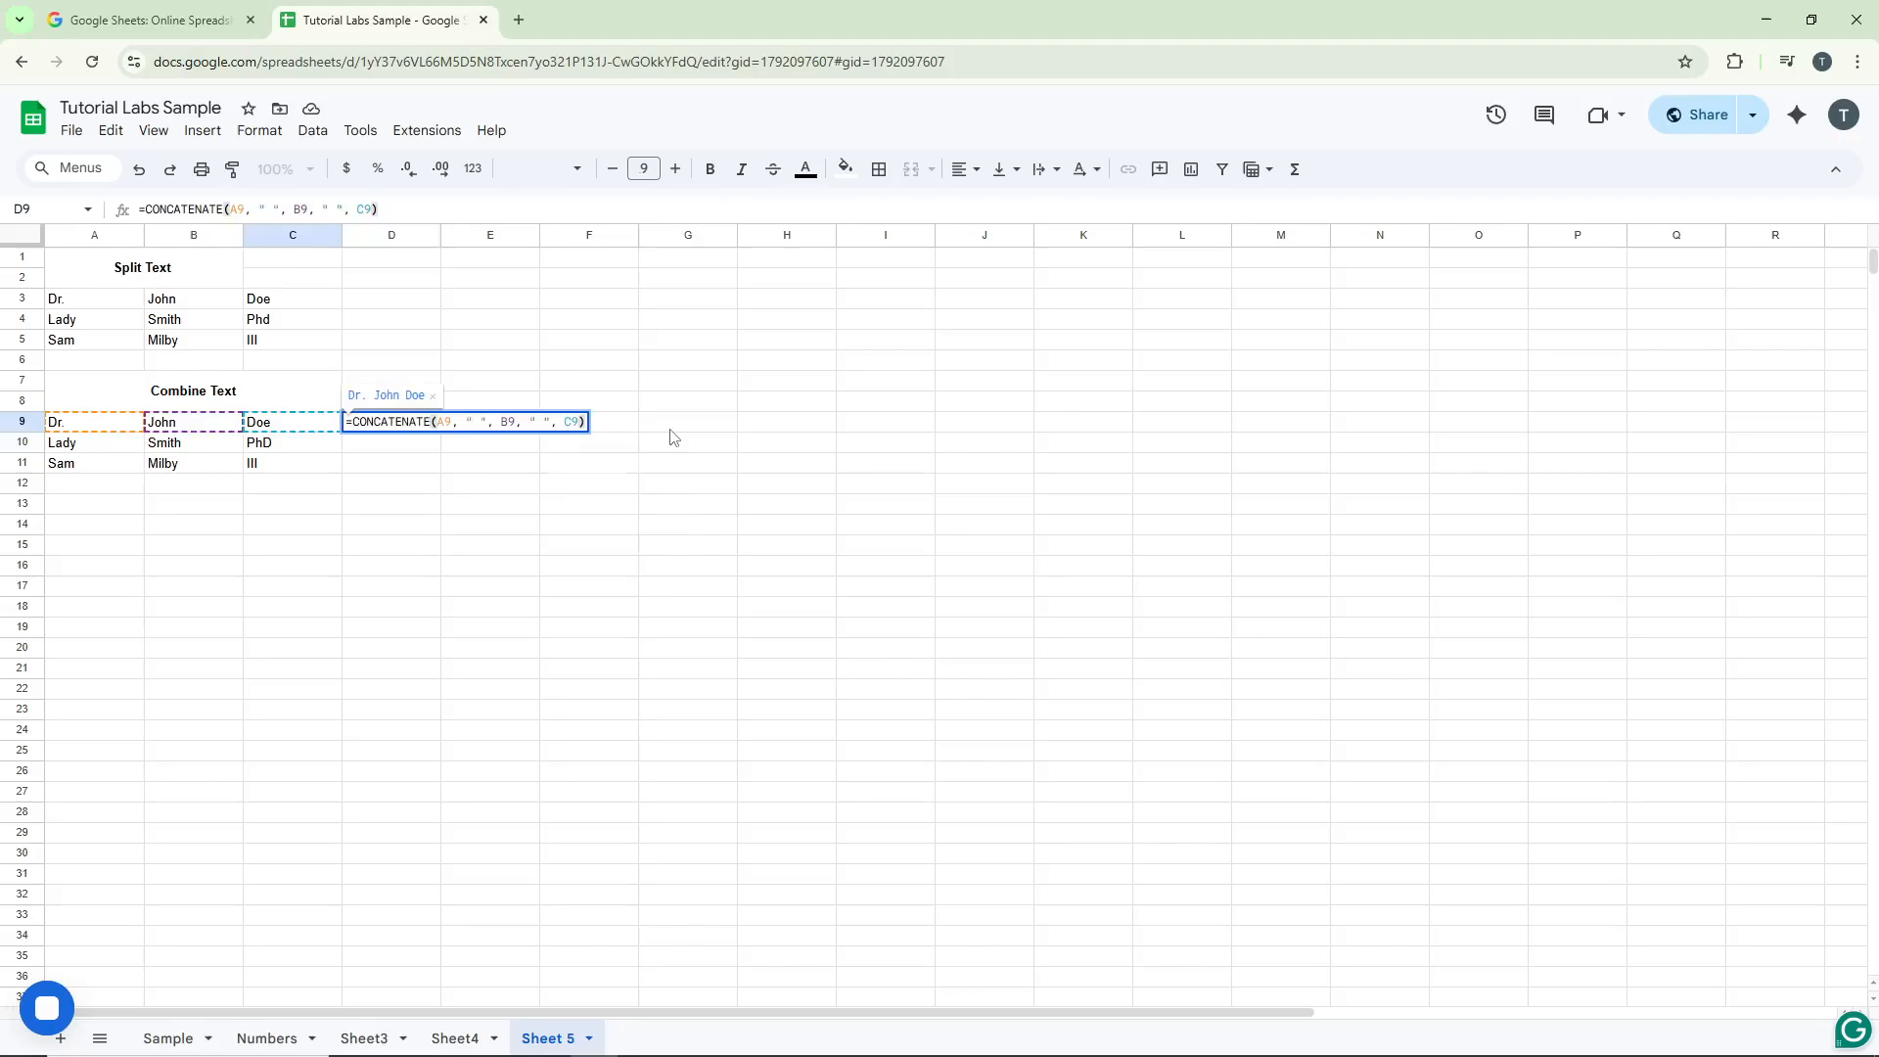
pyautogui.press('Return')
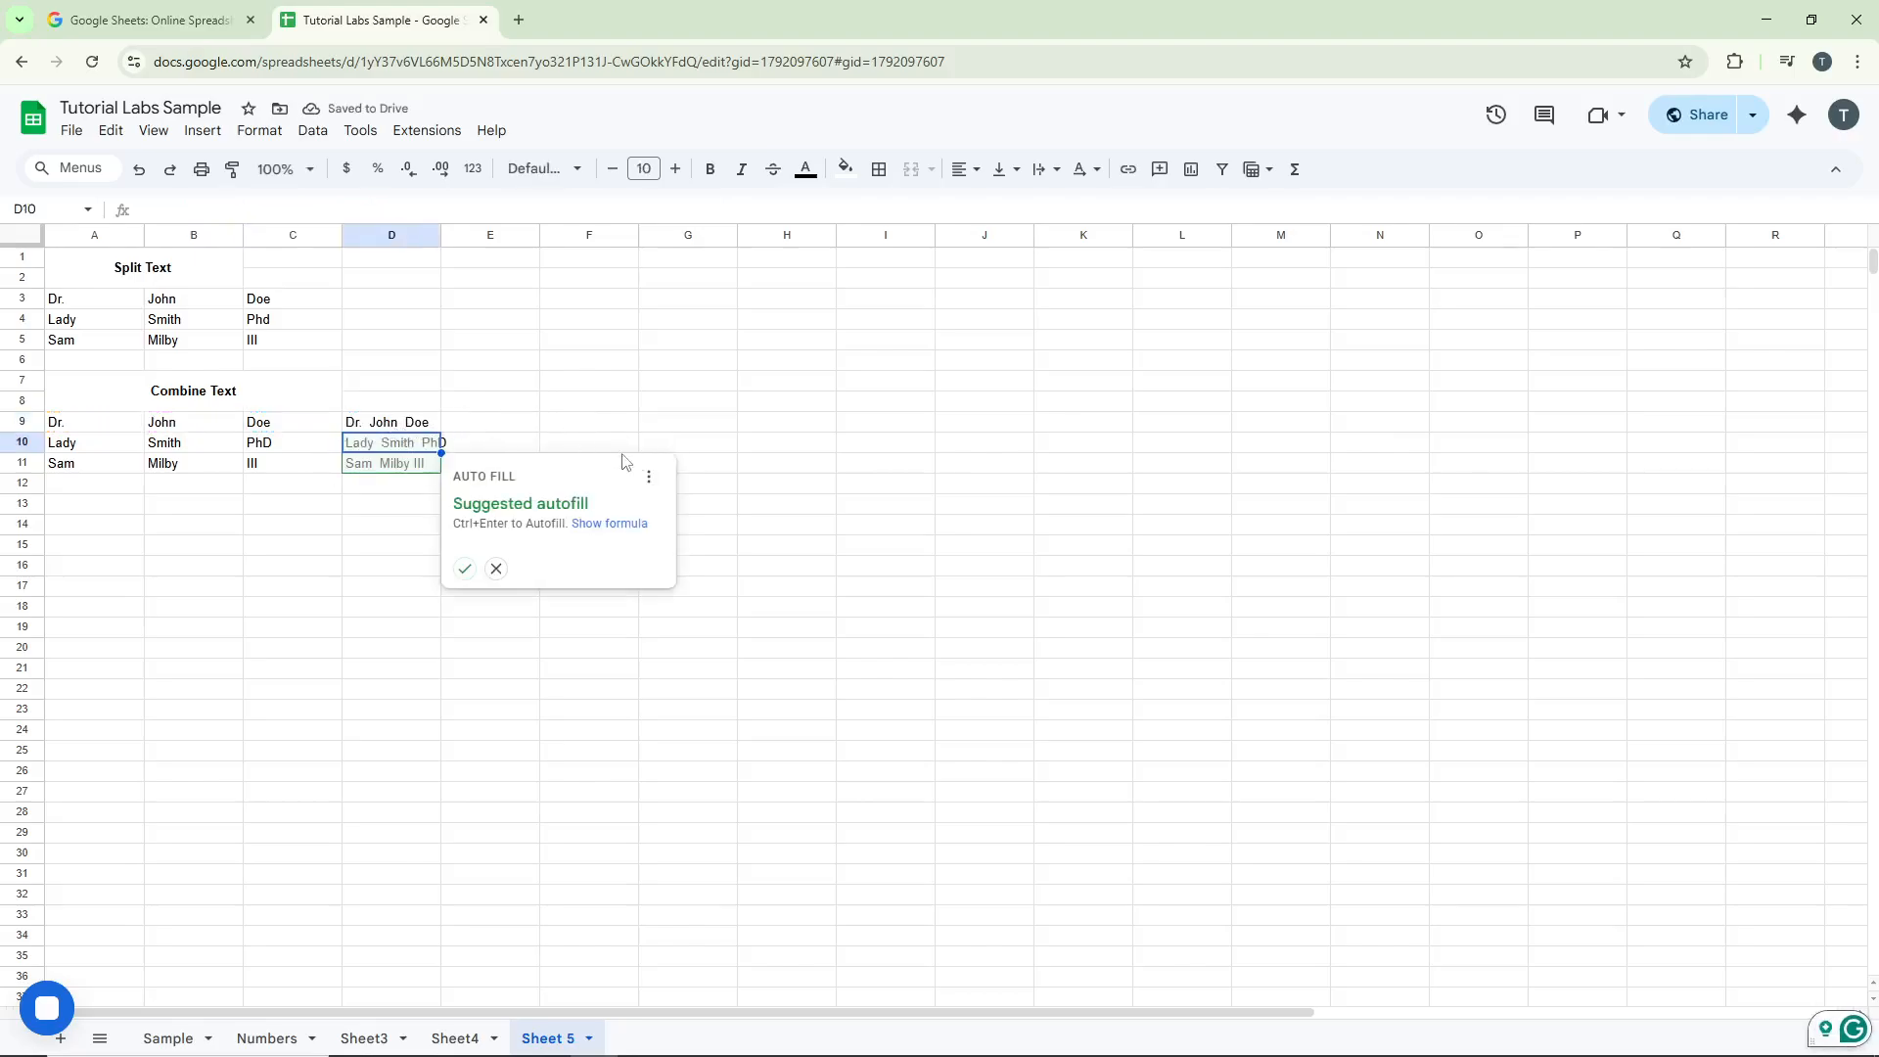
# Step: Dismiss the autofill suggestion and fill the D9 formula down to D11
pyautogui.click(569, 432)
pyautogui.click(404, 432)
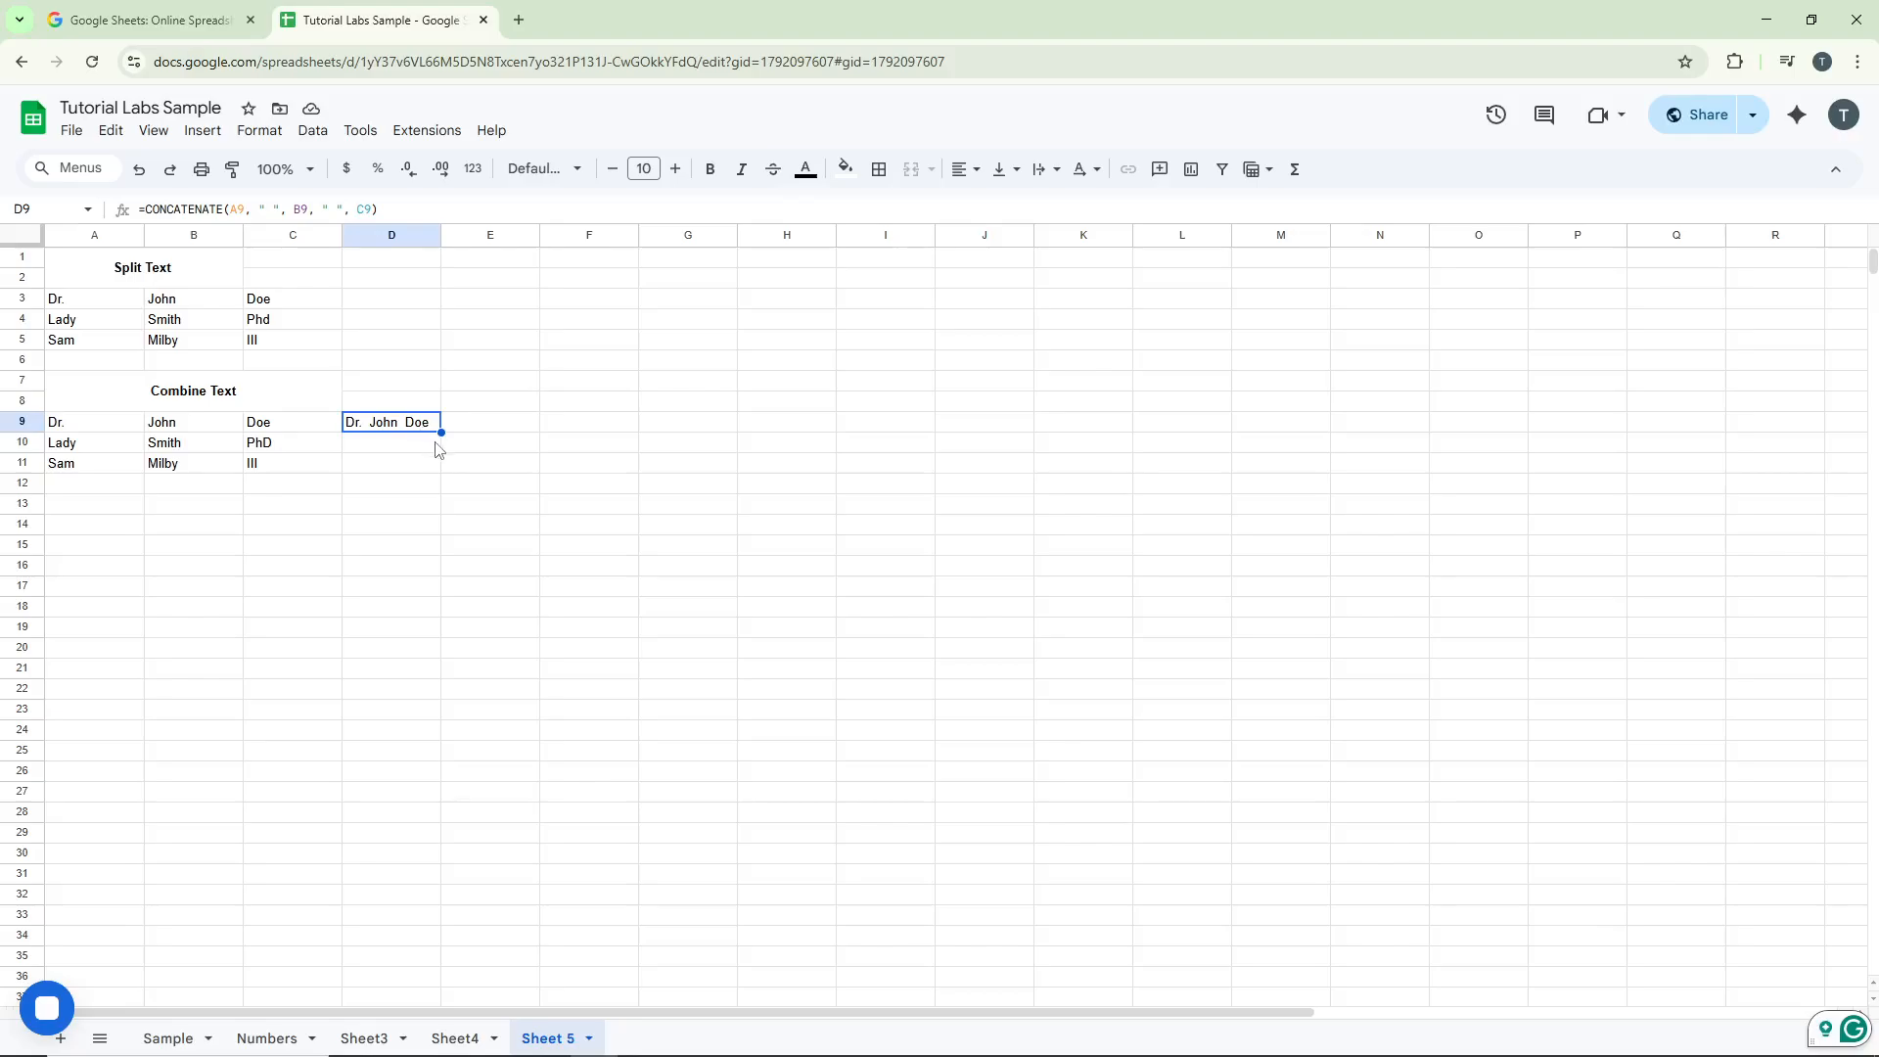
pyautogui.moveTo(441, 432); pyautogui.dragTo(439, 463)
pyautogui.click(523, 451)
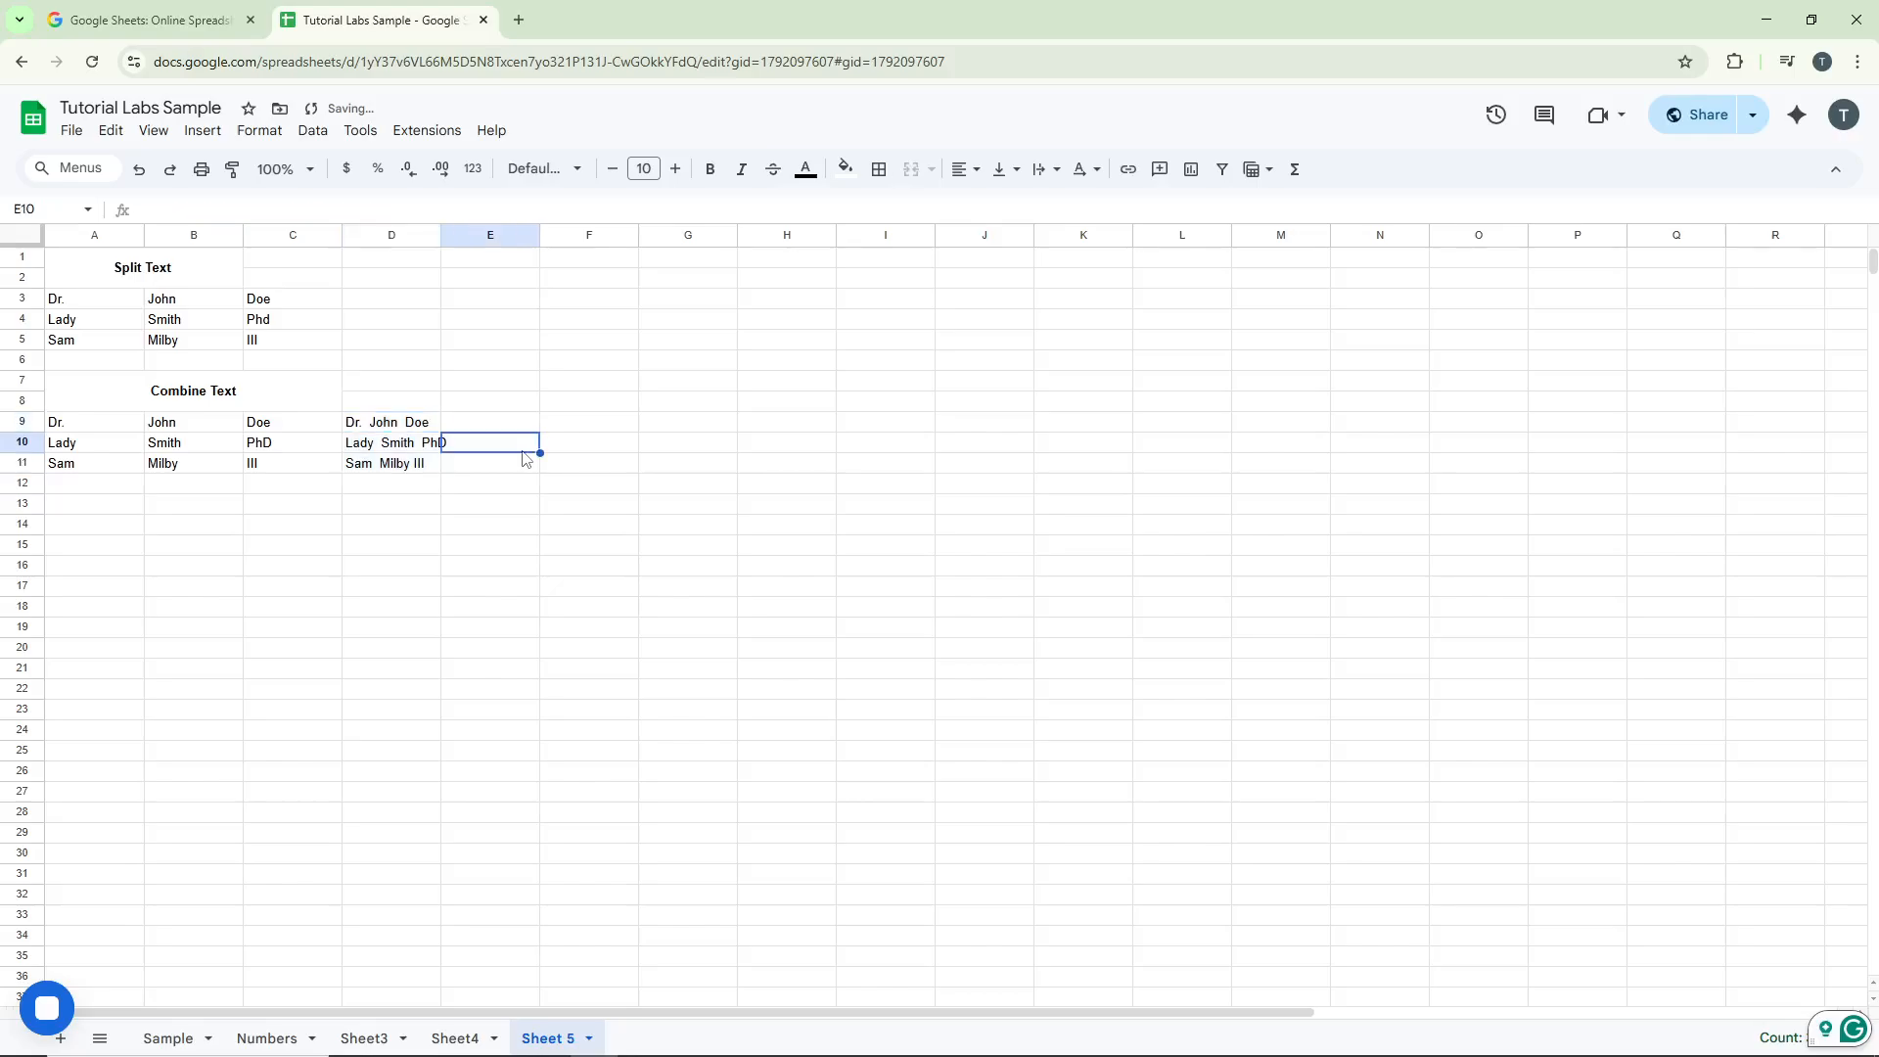
# Step: Auto-fit the width of column D to its combined names
pyautogui.doubleClick(440, 235)
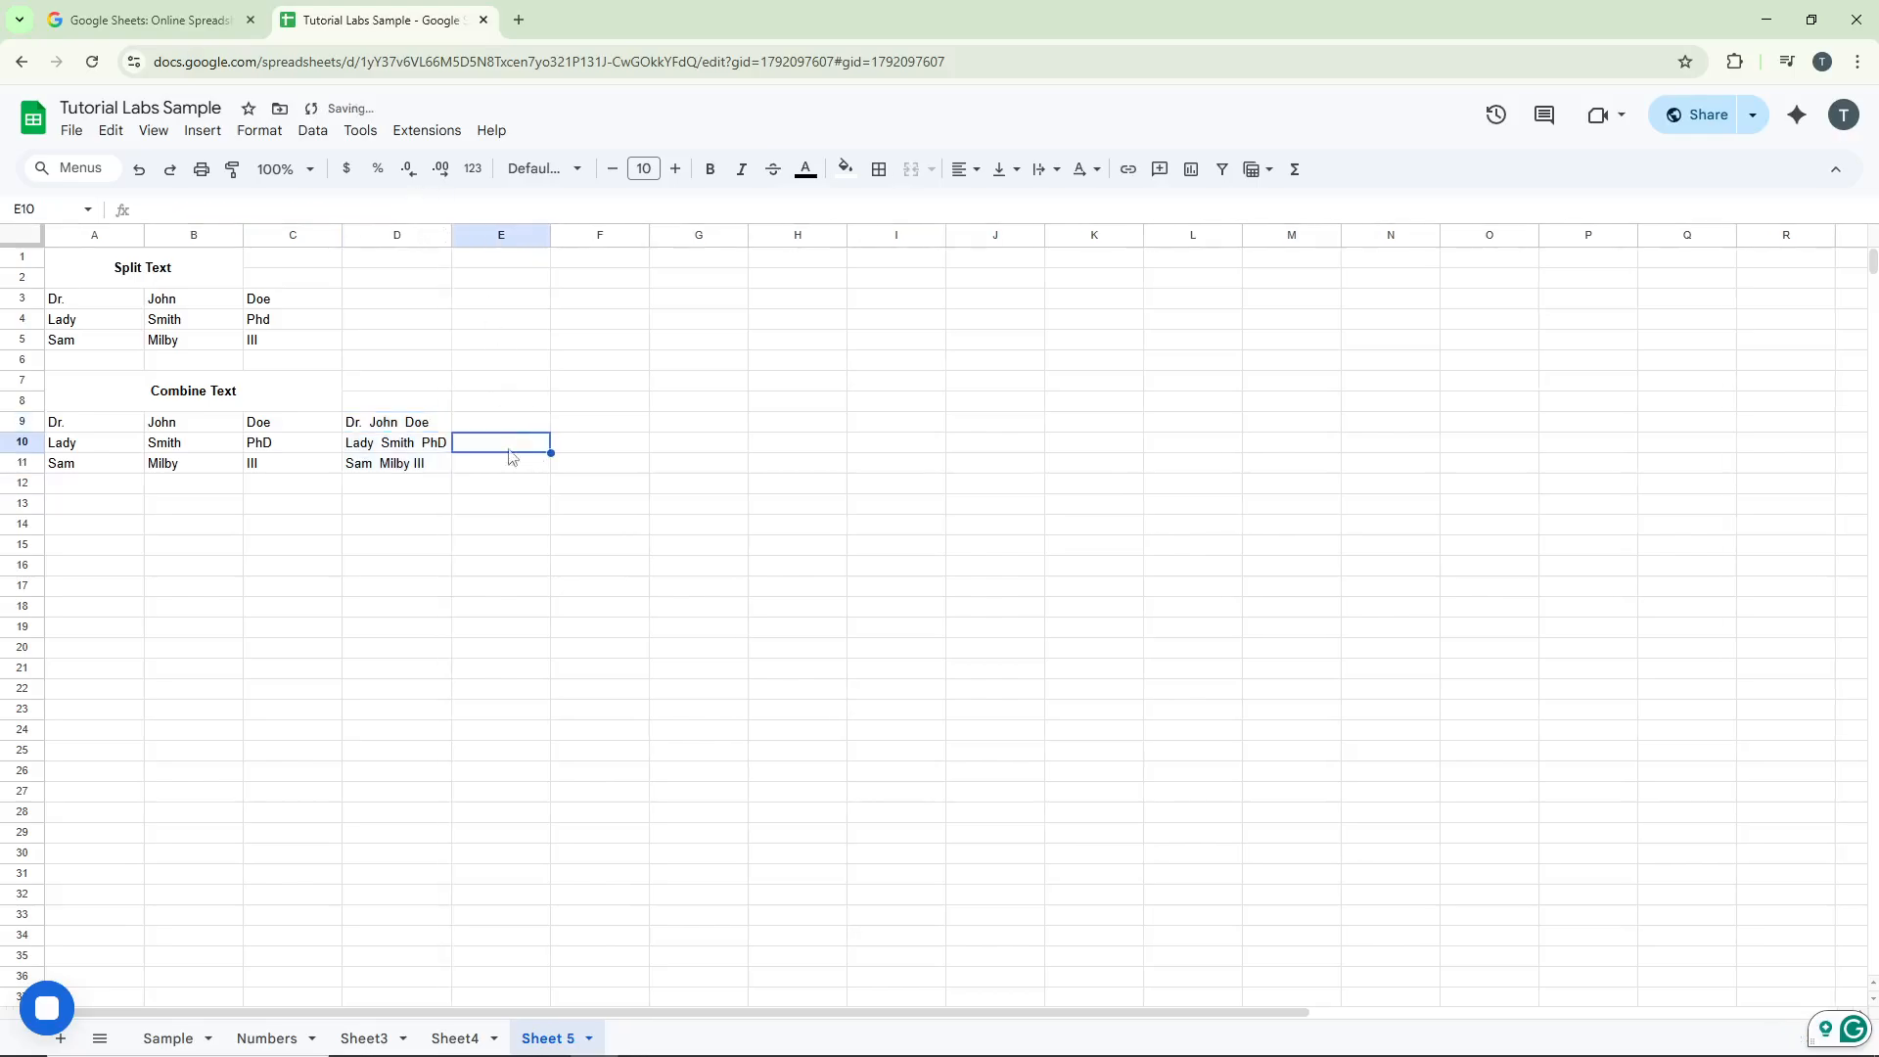
pyautogui.press('Down')
pyautogui.press('Down')
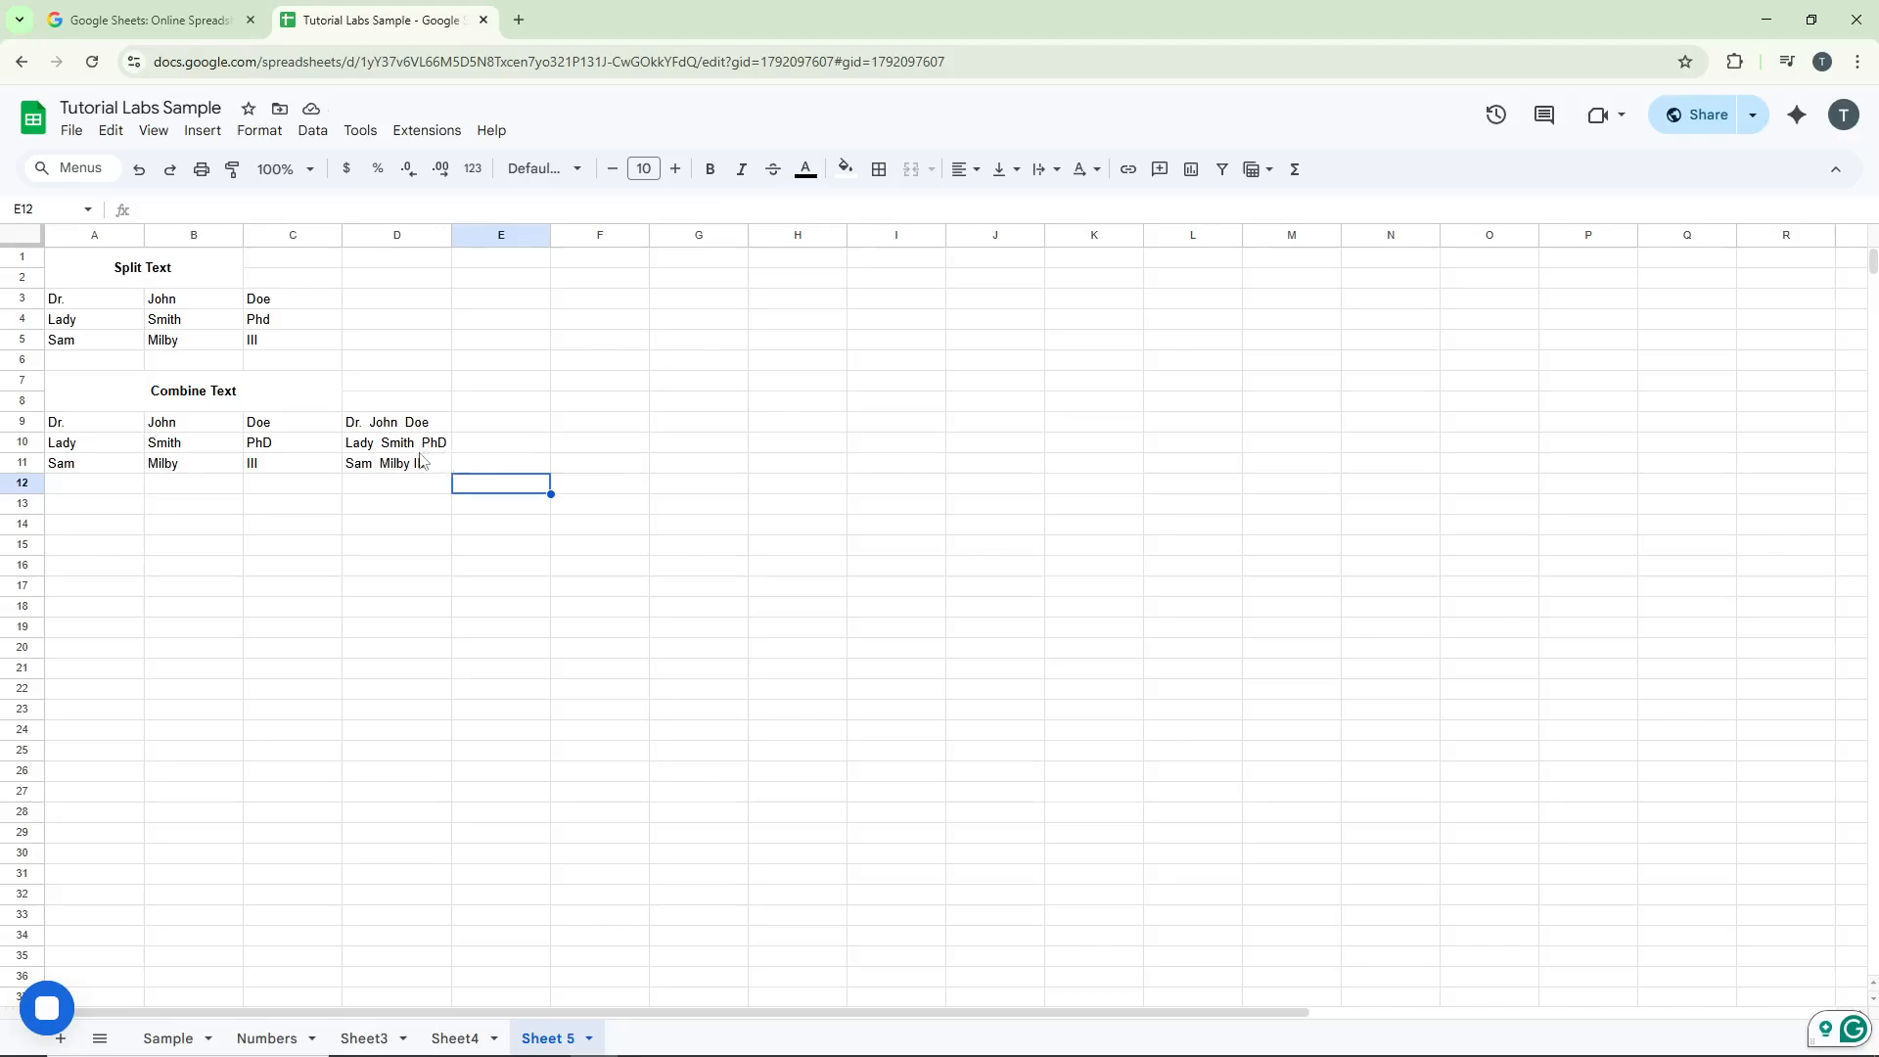
# Step: Inspect the copied CONCATENATE formulas in D10 and D11
pyautogui.click(436, 446)
pyautogui.click(438, 468)
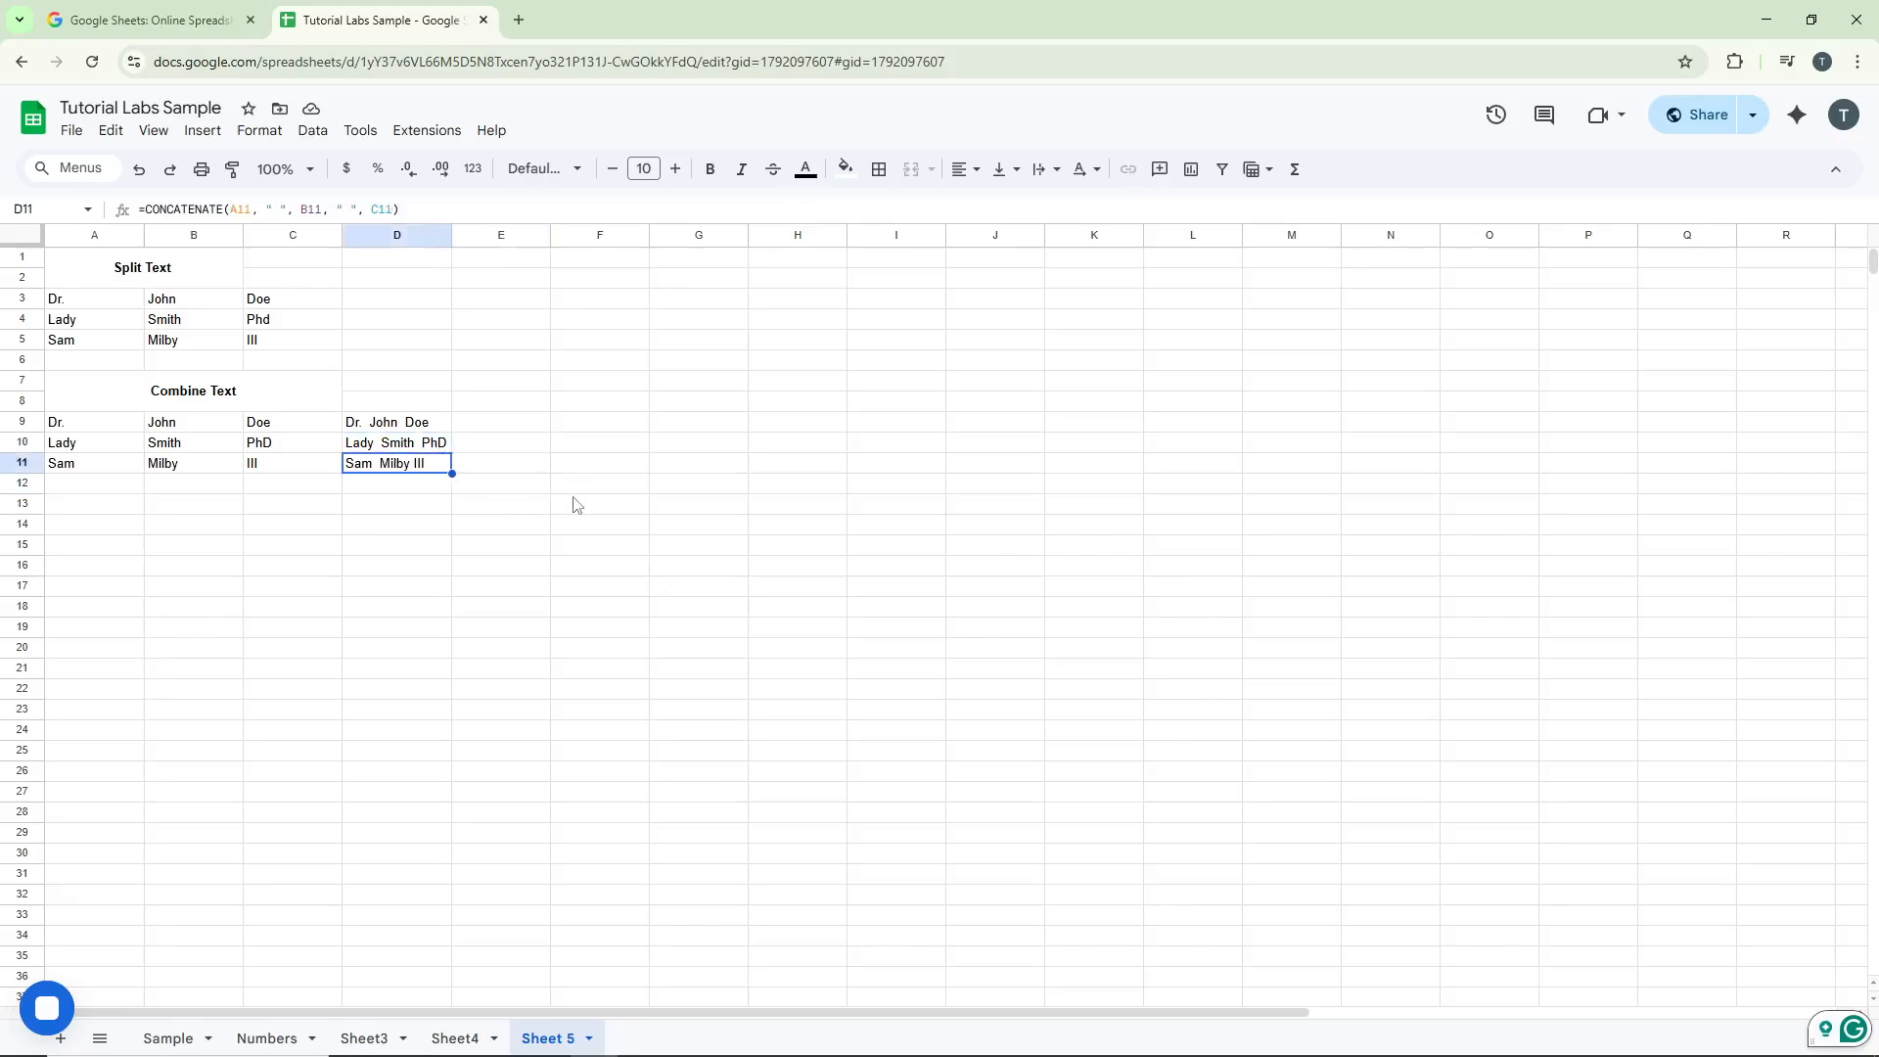
pyautogui.click(519, 465)
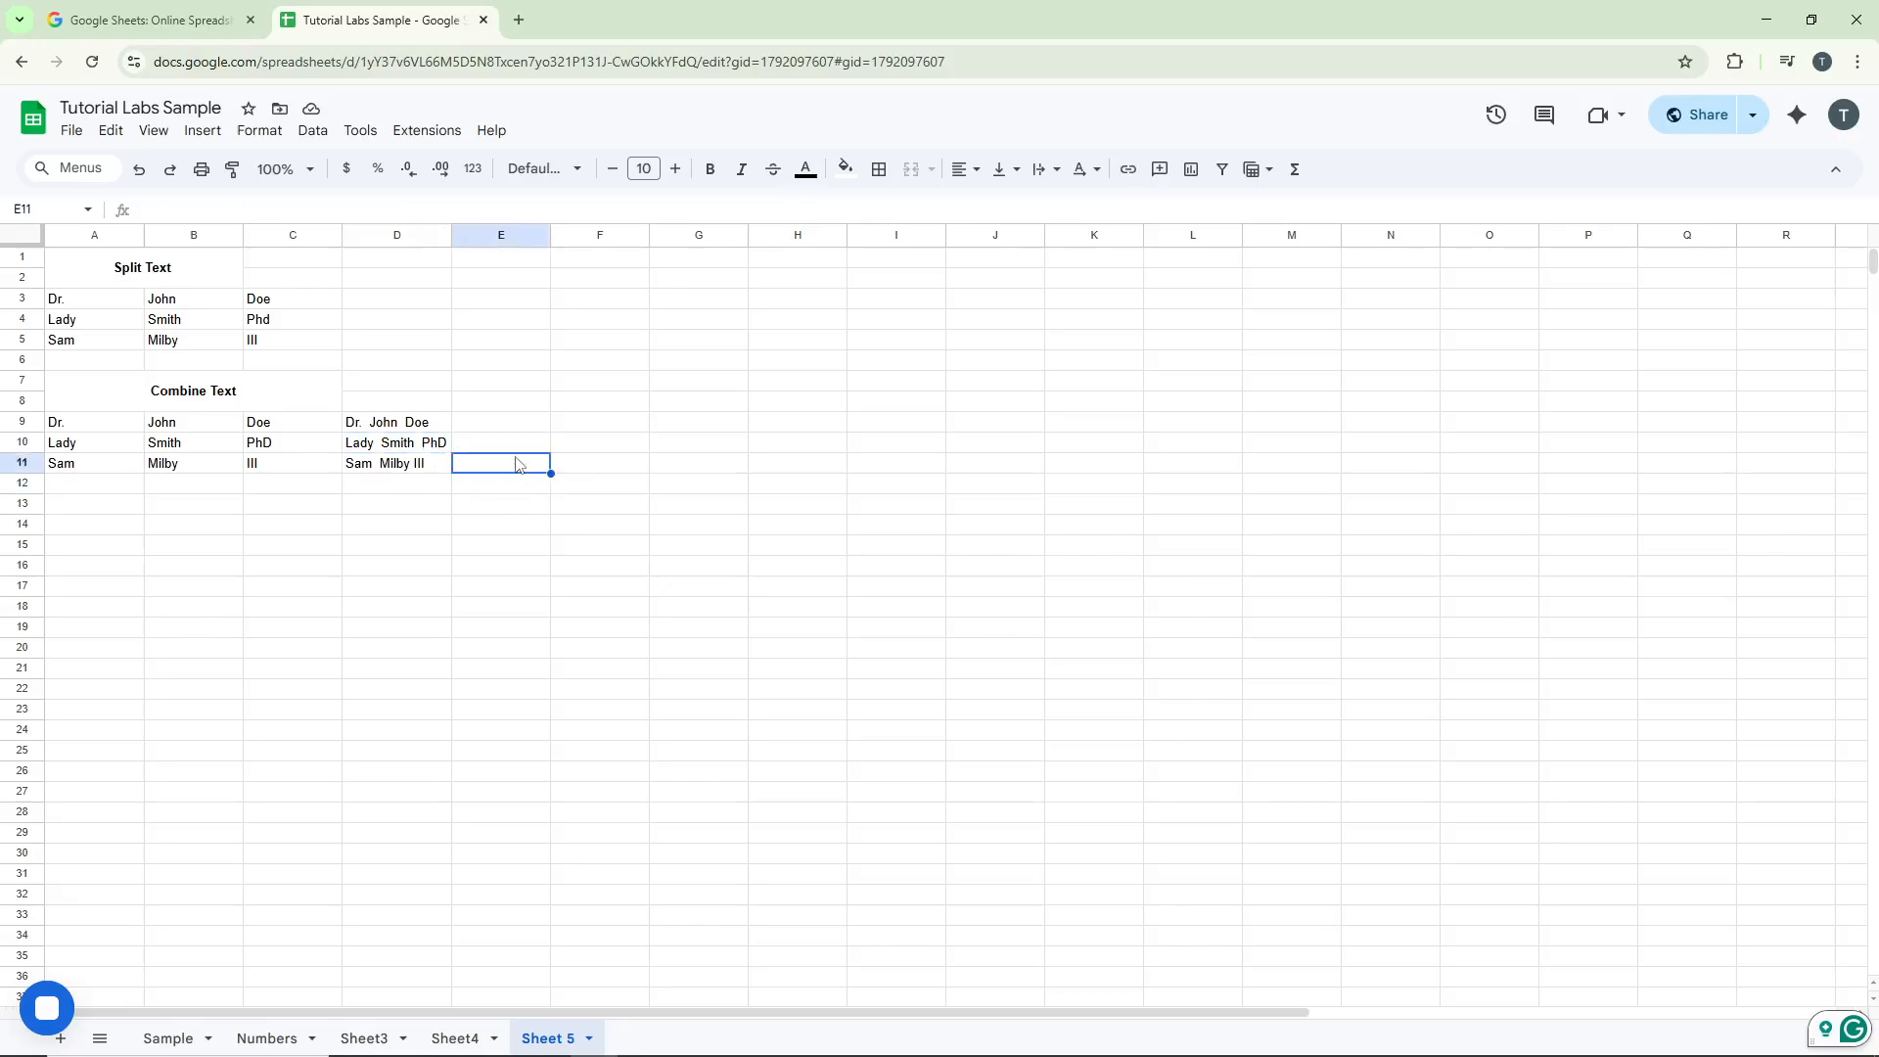